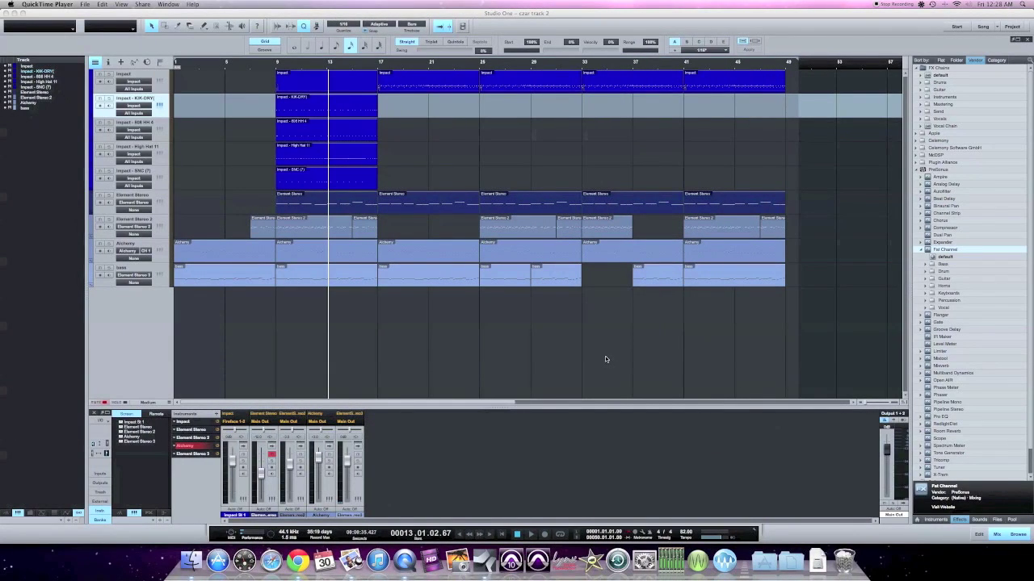
Insert the Fat Channel effect on the Impact kick track and move its window lower over the arrangement.
drag(960, 252, 315, 105)
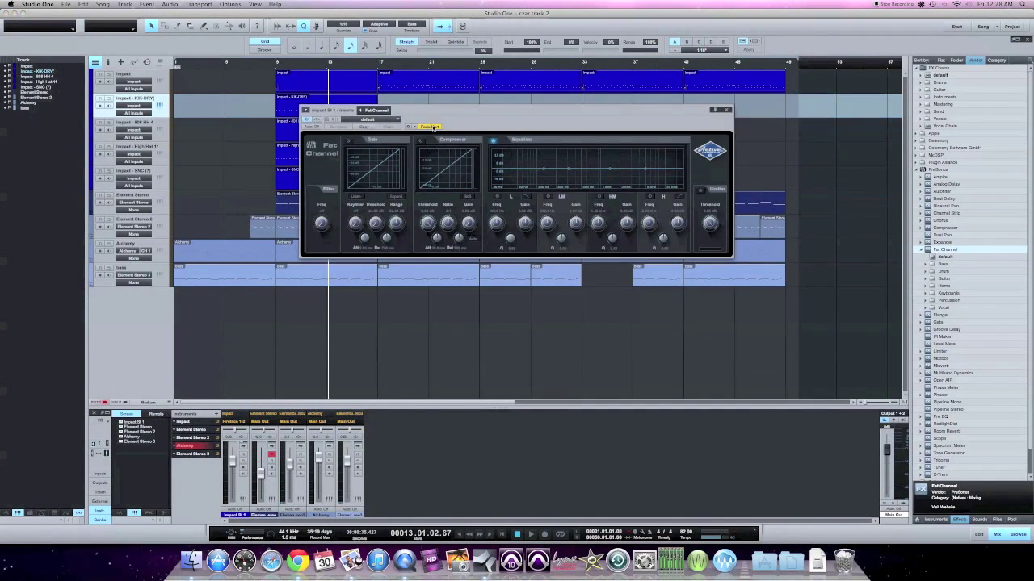
drag(623, 111, 637, 191)
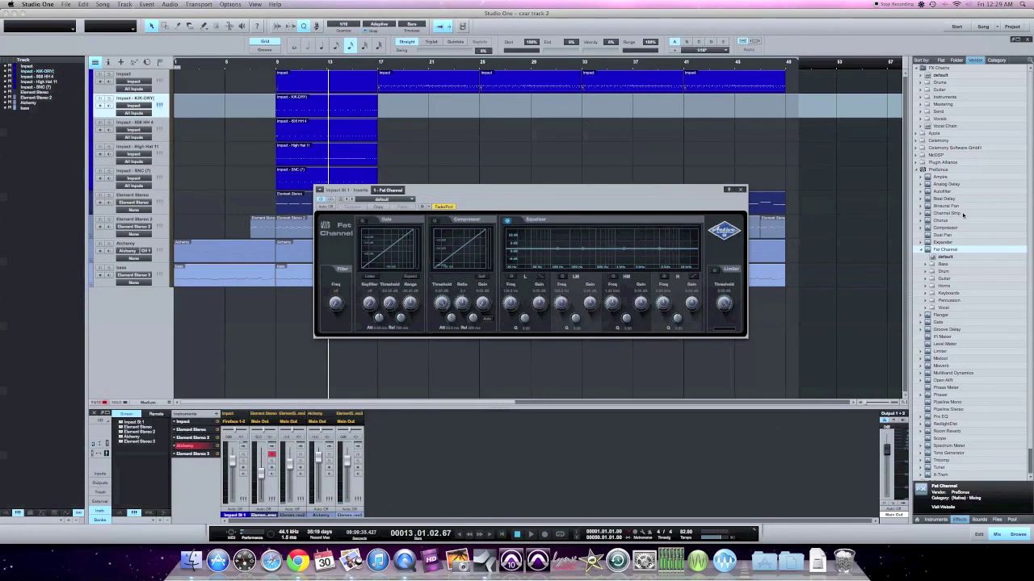
click(923, 213)
click(922, 213)
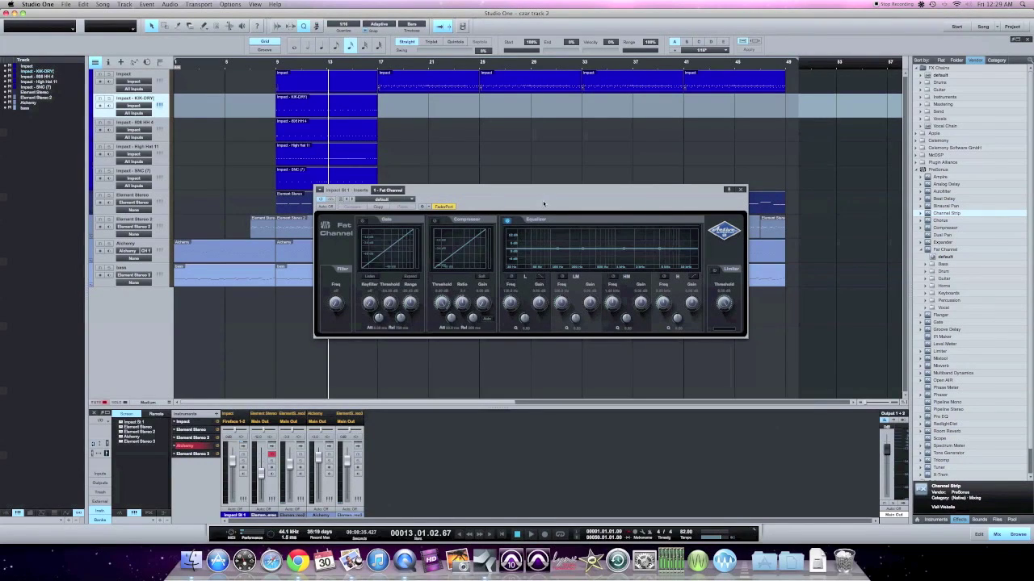
Show the Performance Monitor with its device list and move the Fat Channel window clear of it.
click(254, 6)
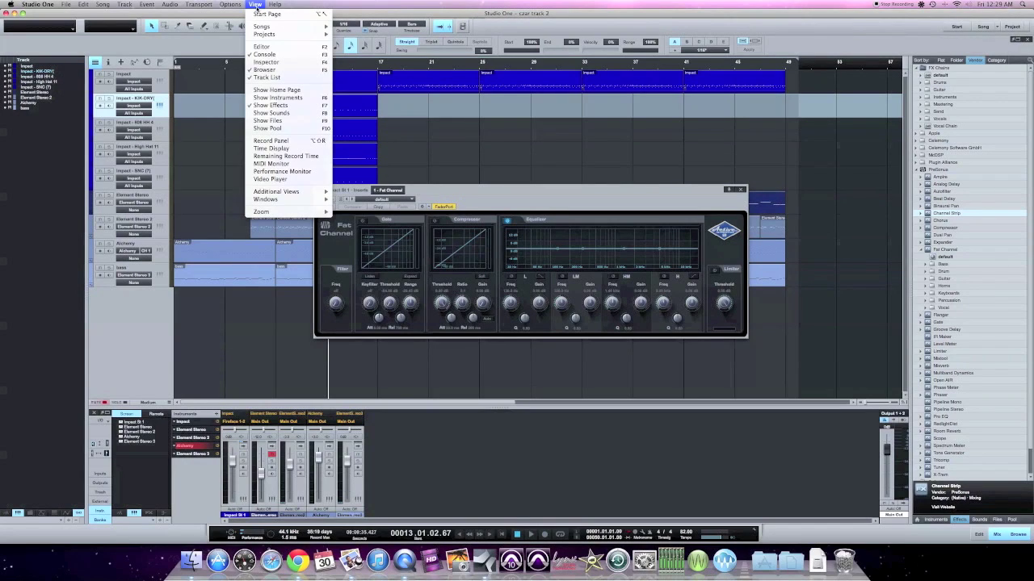
click(283, 171)
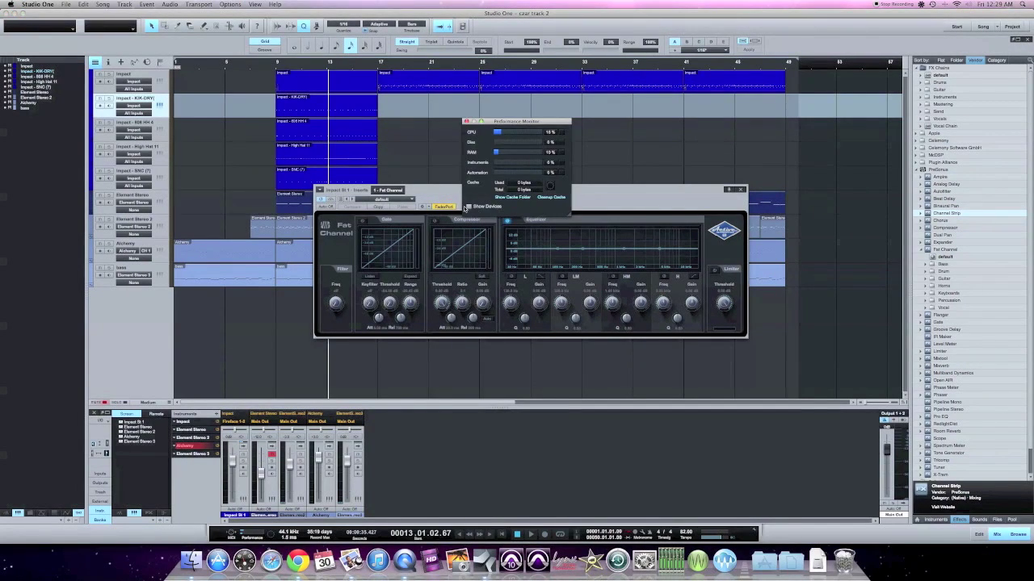
click(468, 207)
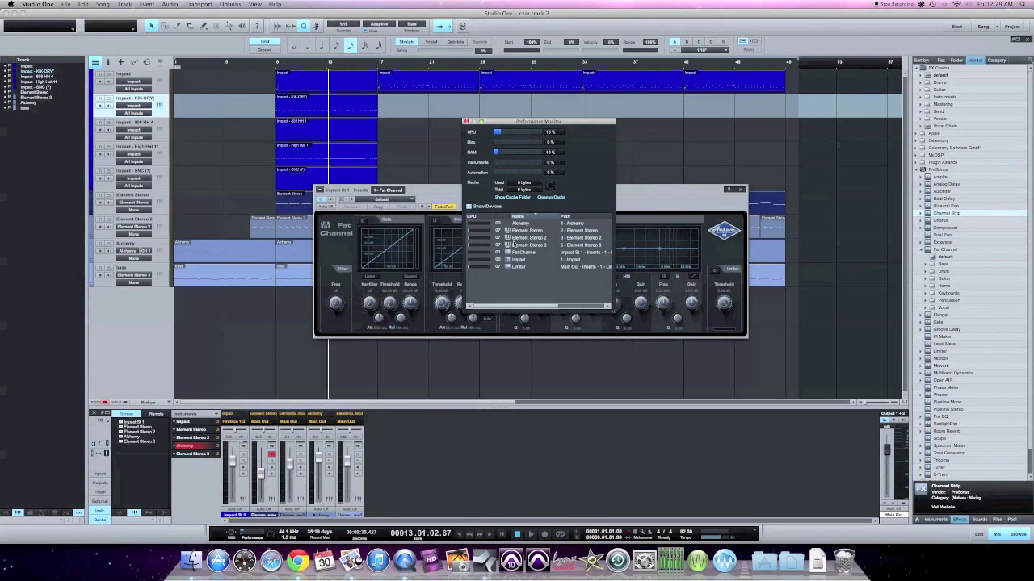
drag(636, 192, 654, 331)
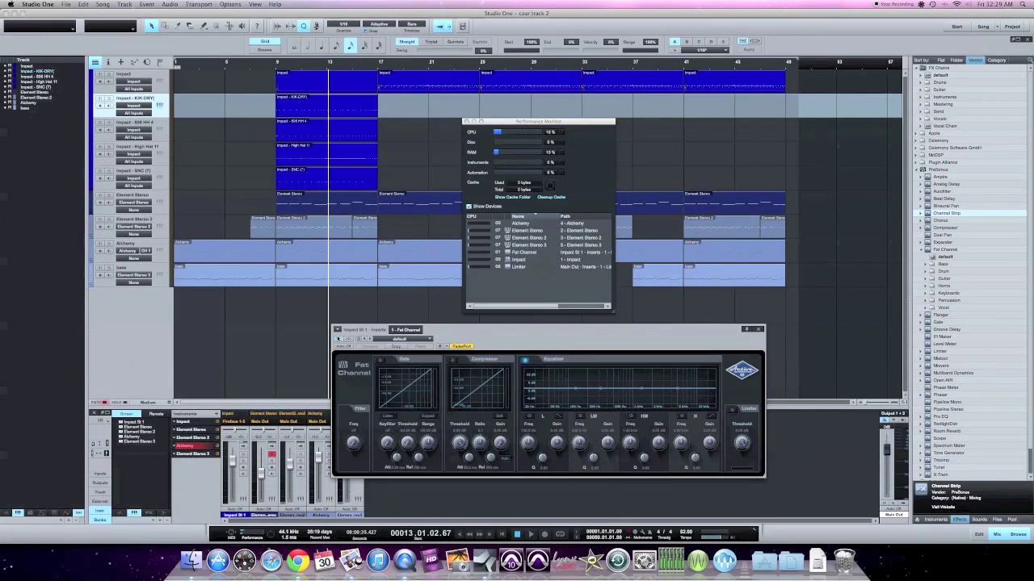
Deactivate the Fat Channel insert on the Impact channel, then close its window and the Performance Monitor.
click(337, 340)
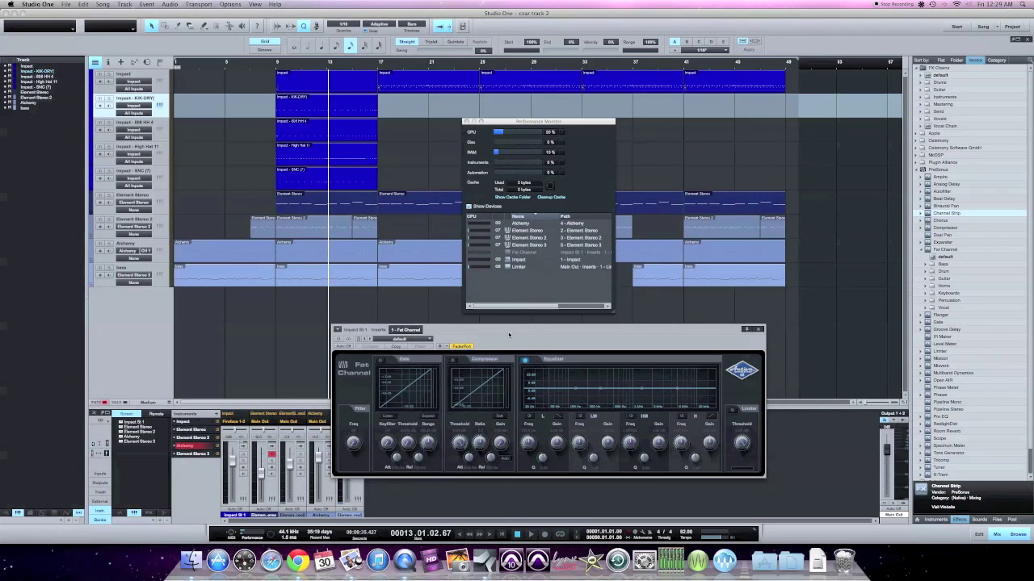
click(758, 329)
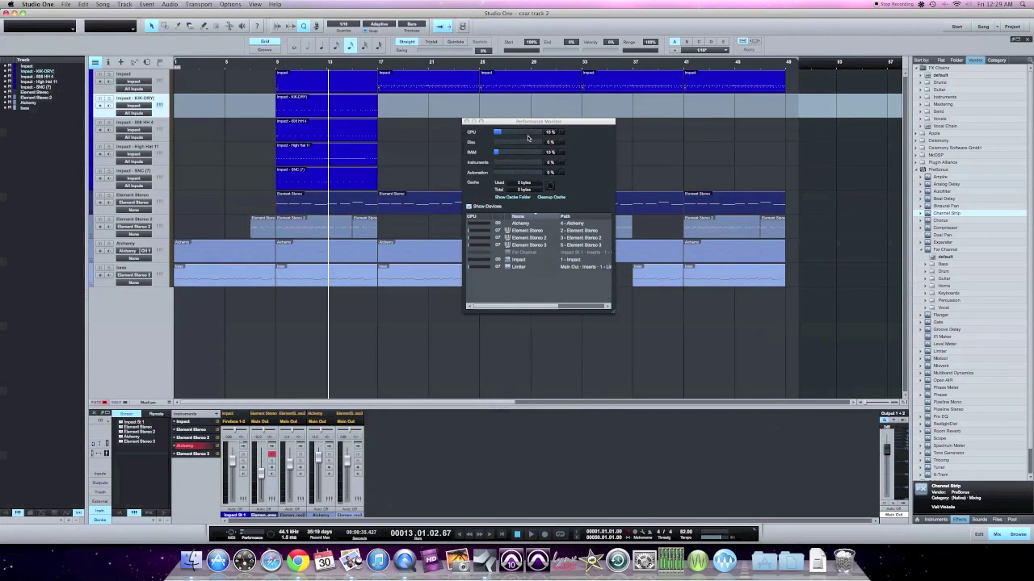
click(466, 122)
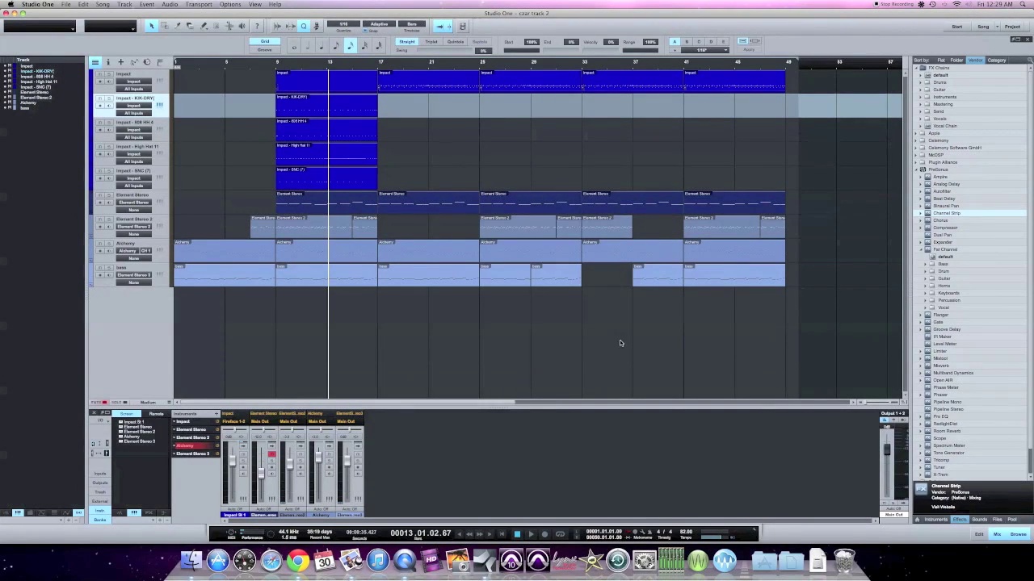
Open the metronome setup and look through the available accent sounds without changing the selection.
click(645, 534)
drag(528, 118, 623, 199)
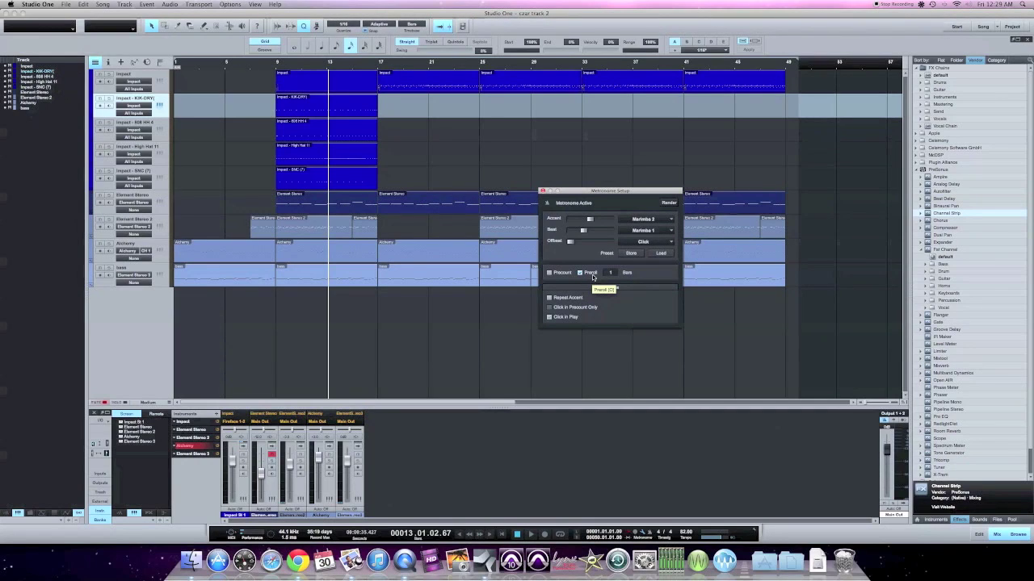
click(645, 220)
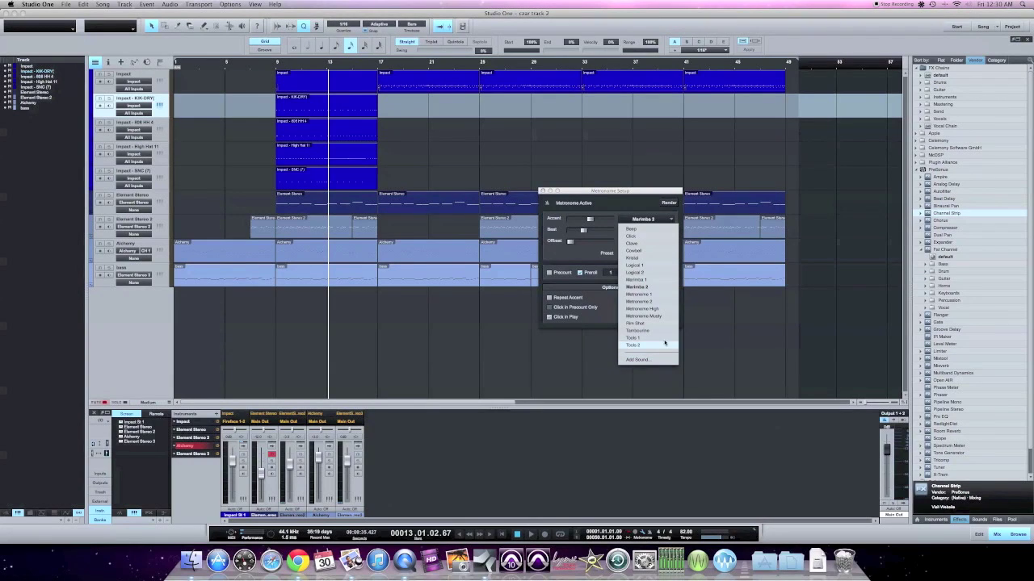
click(635, 201)
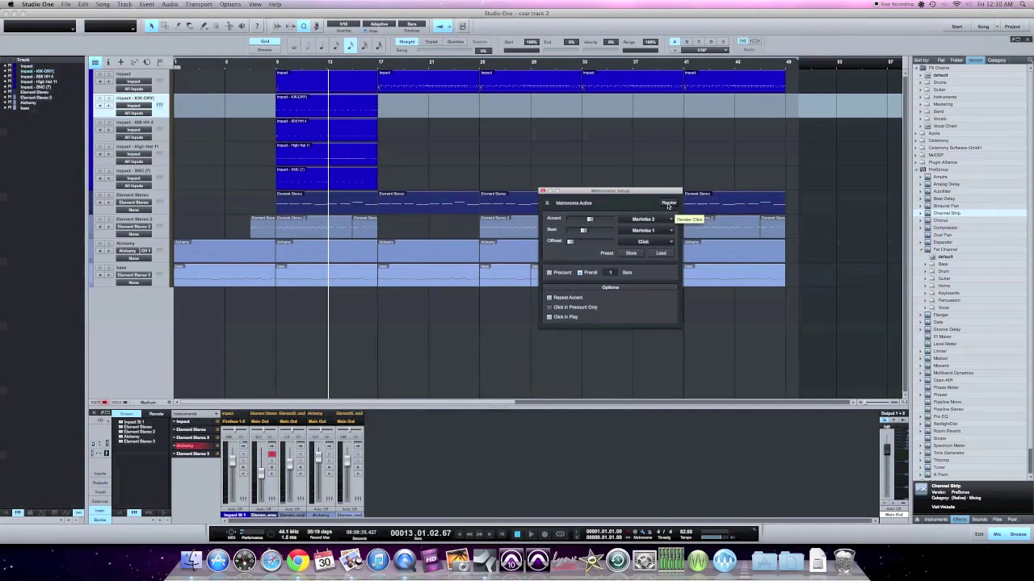
drag(642, 191, 674, 202)
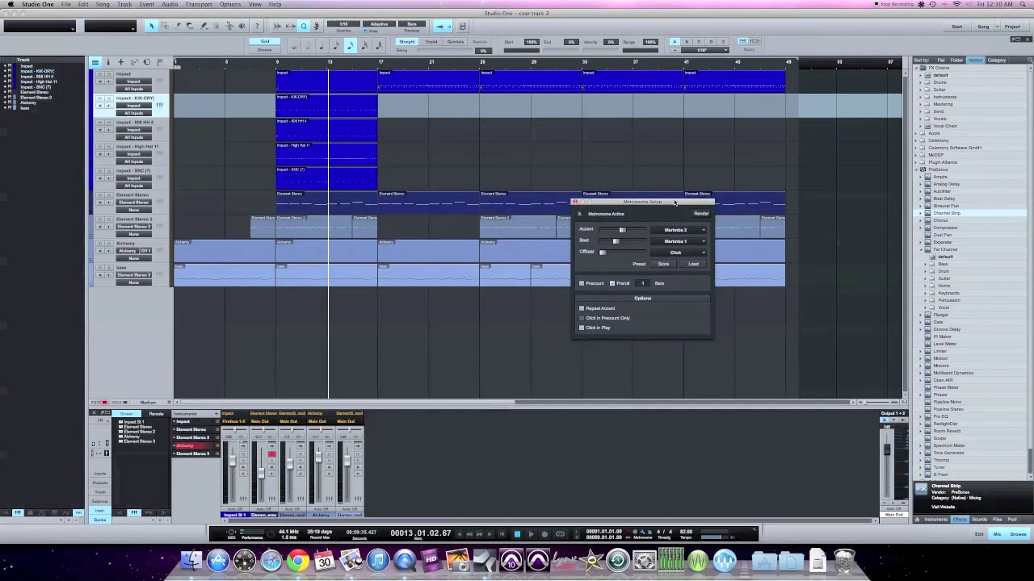
click(701, 214)
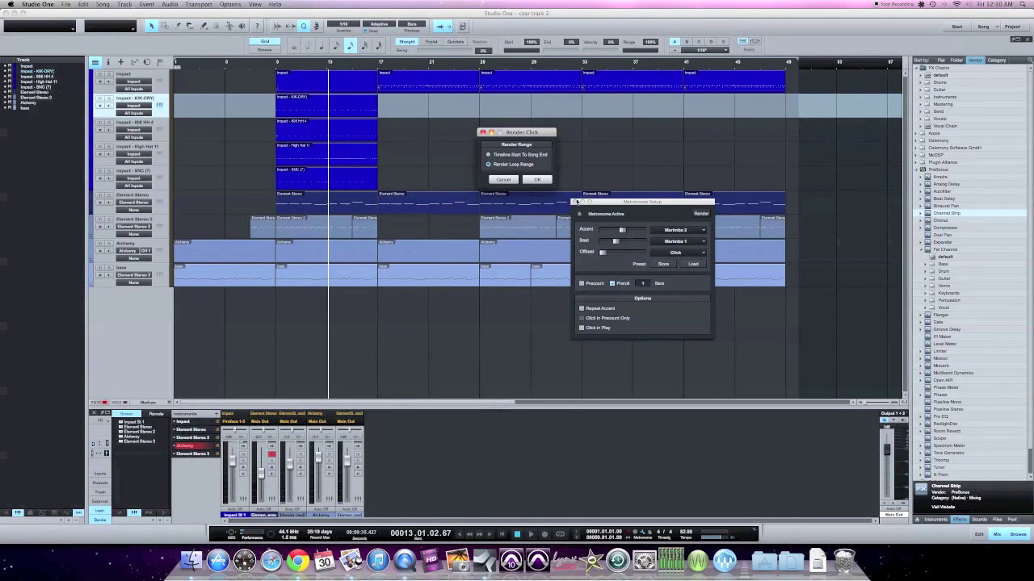
click(504, 180)
click(575, 202)
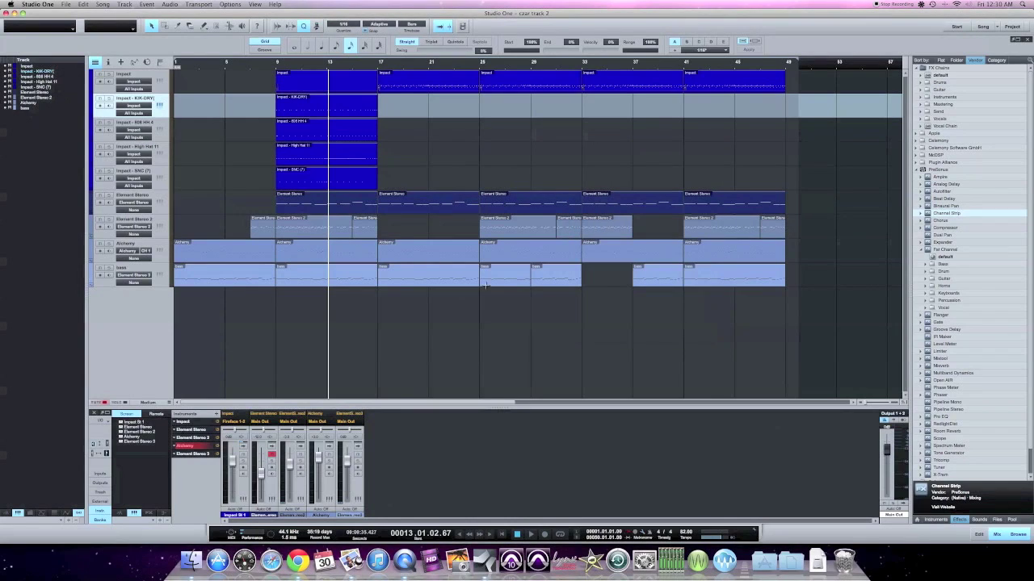
Render the metronome click to a new audio track across the whole song and save the song.
drag(381, 327, 206, 305)
drag(149, 302, 186, 300)
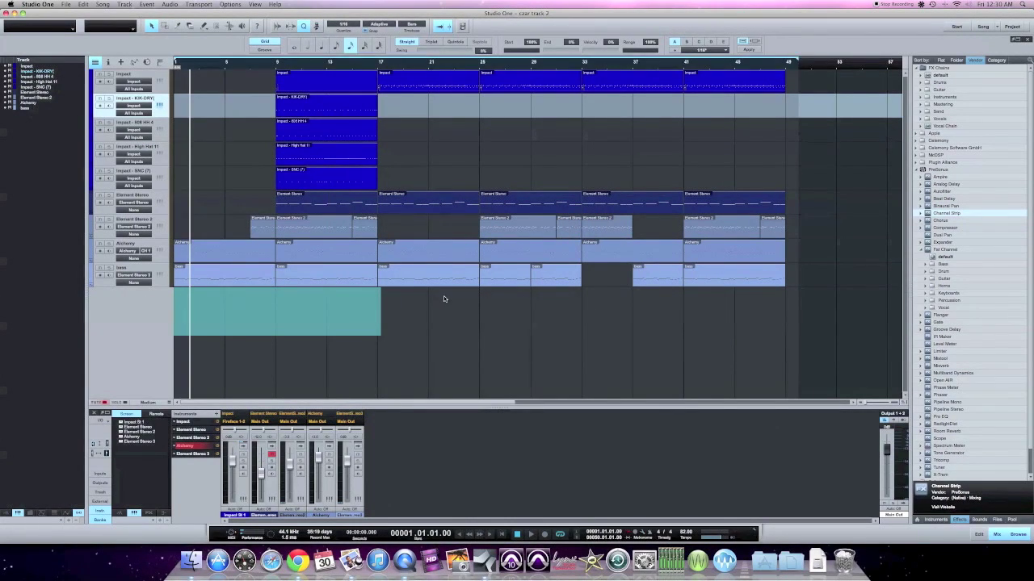
click(643, 531)
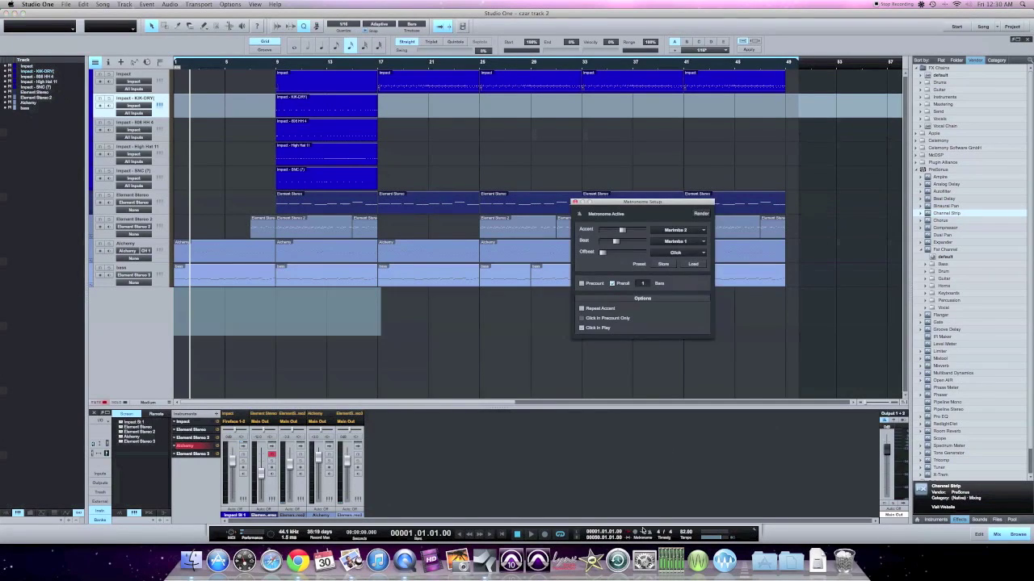
click(701, 213)
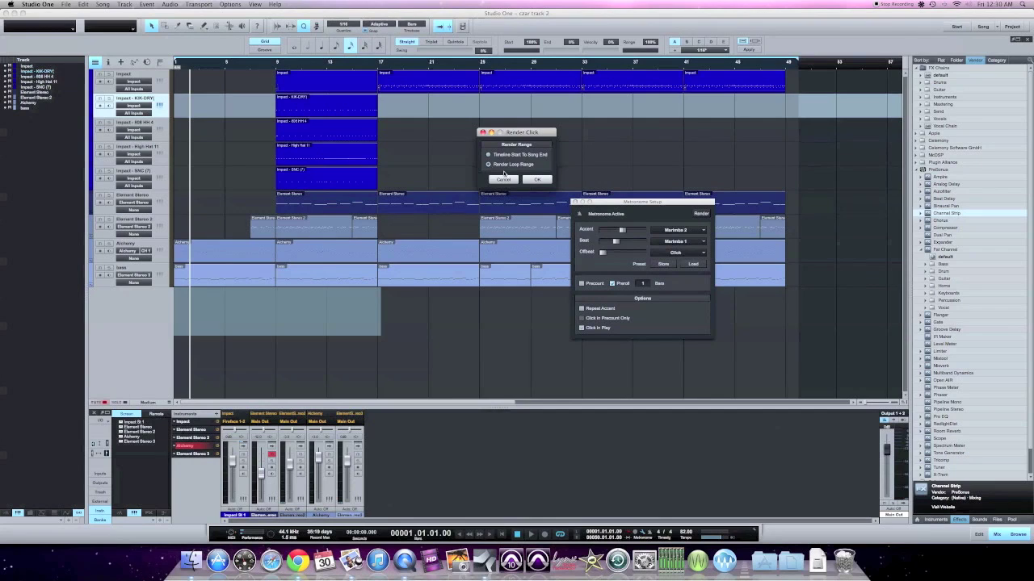
click(537, 179)
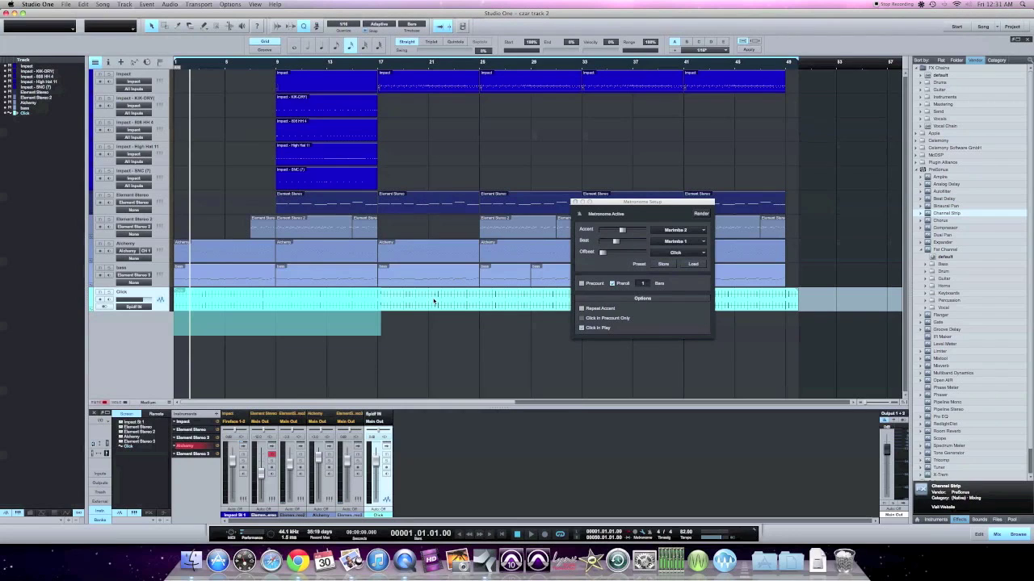
key(super+s)
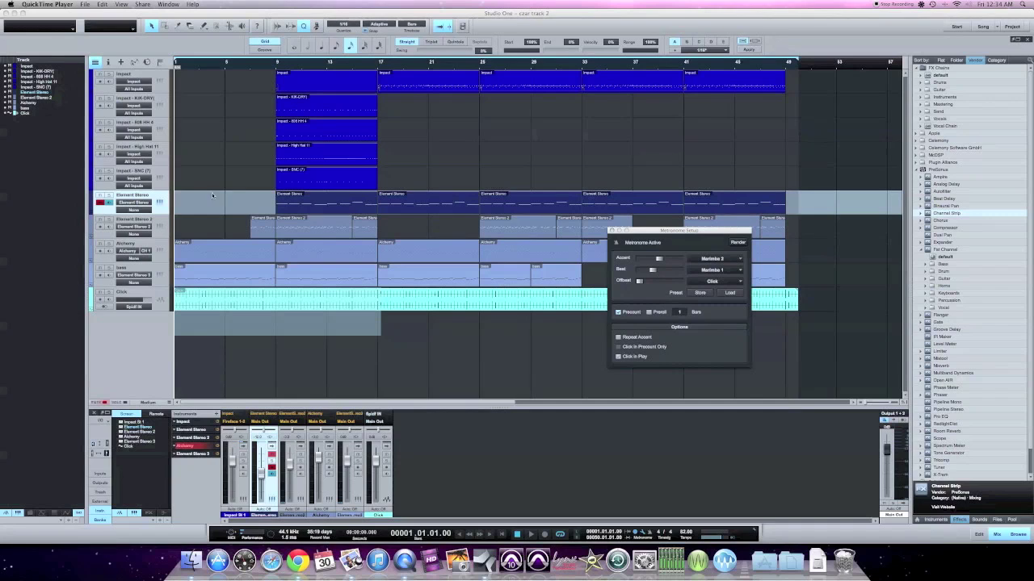
Return to the song and close the Metronome Setup window.
click(558, 362)
scroll(557, 362, right, 1)
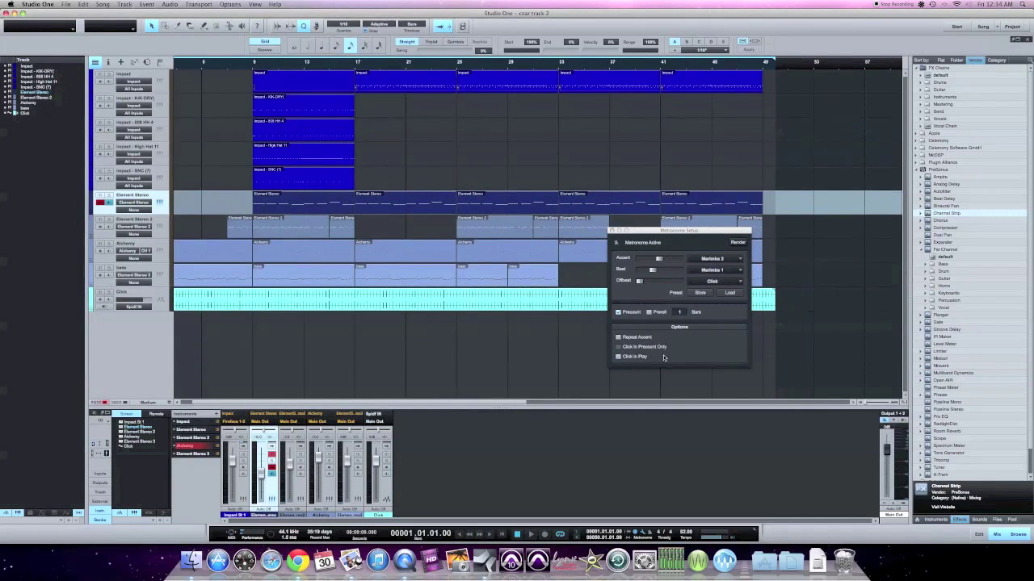
key(KP_Multiply)
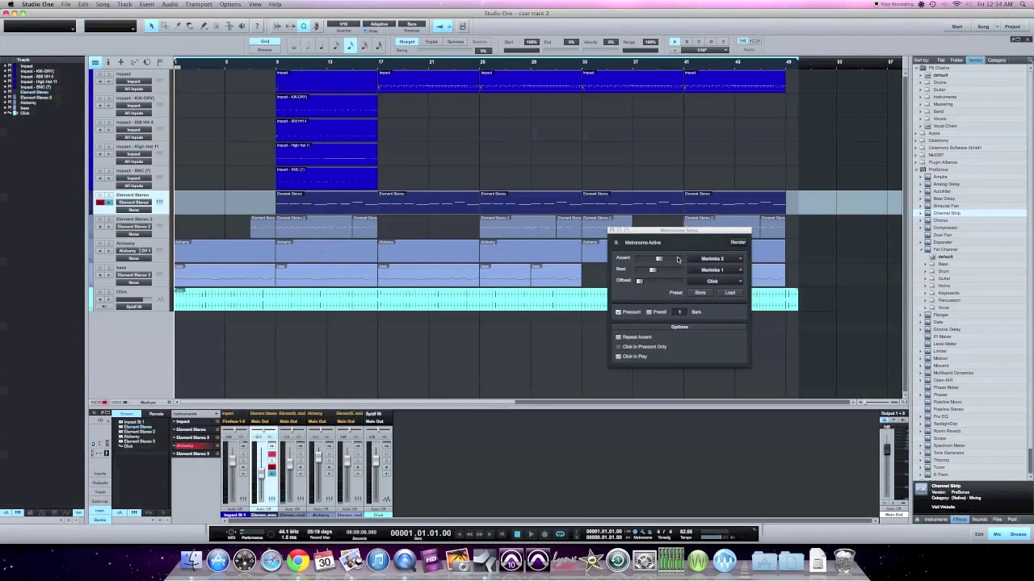
click(612, 231)
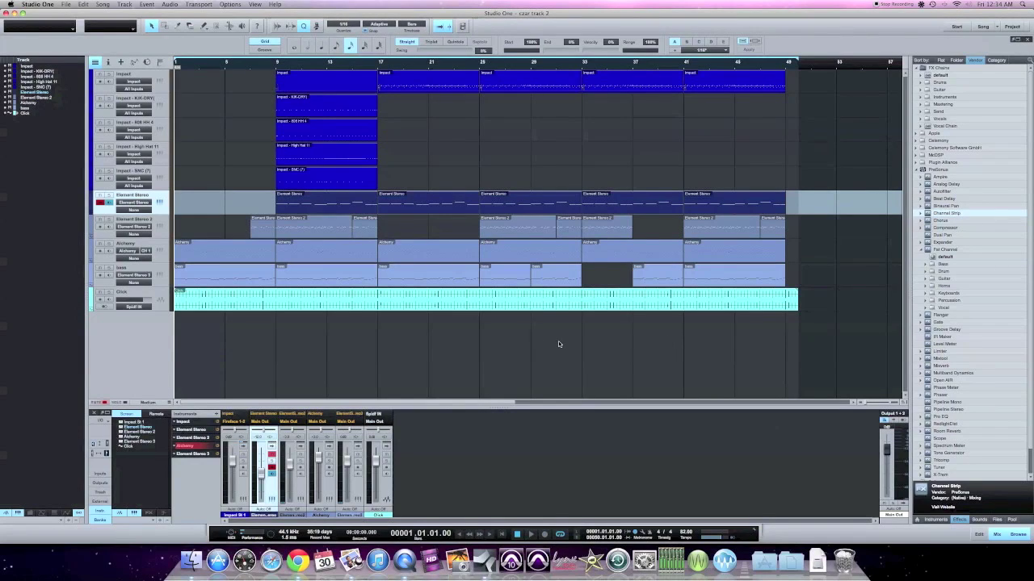
Expand the Element Stereo and Element Stereo 2 mixer channels to show their inserts and sends.
click(158, 100)
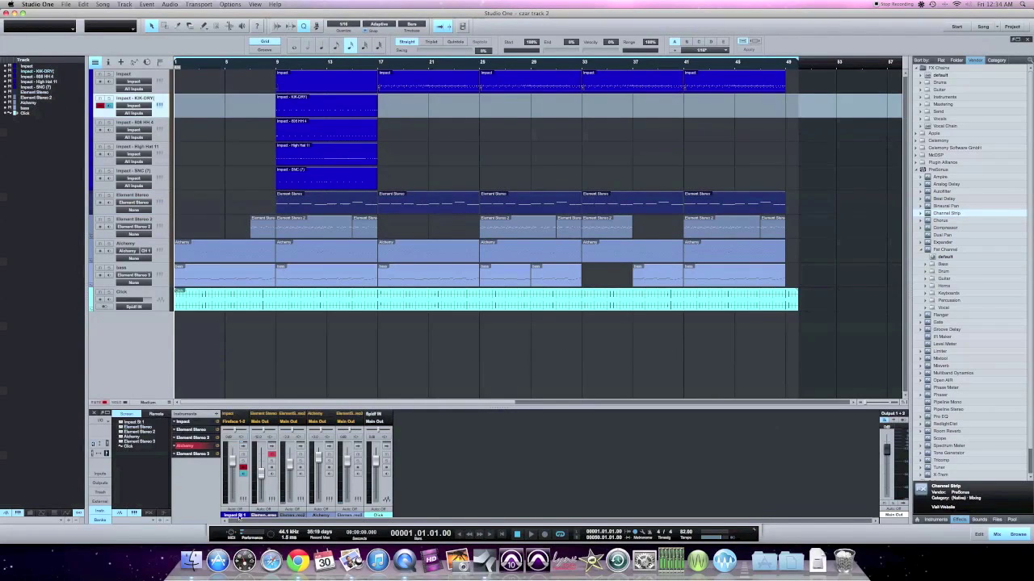
click(271, 446)
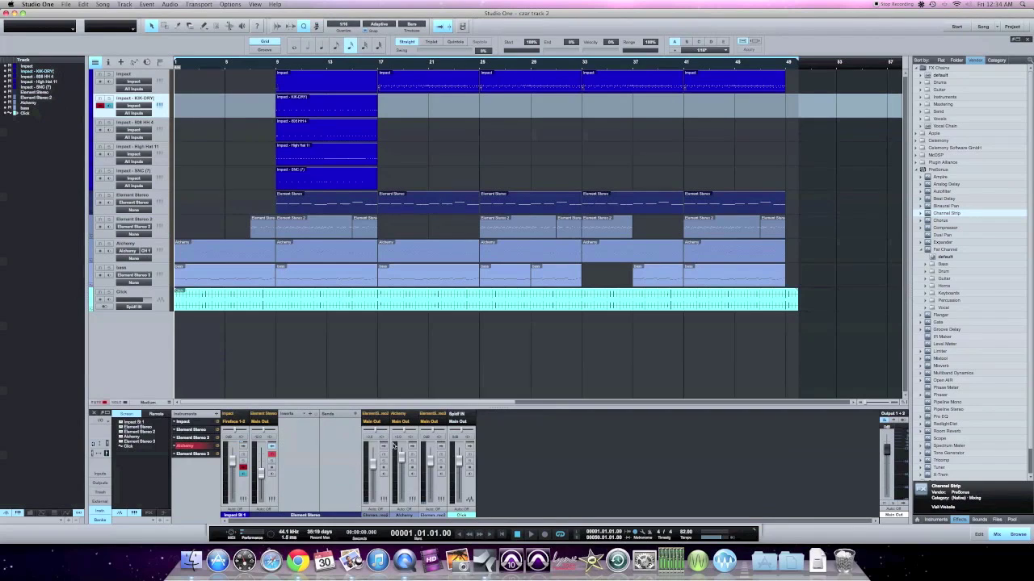
click(383, 449)
click(383, 447)
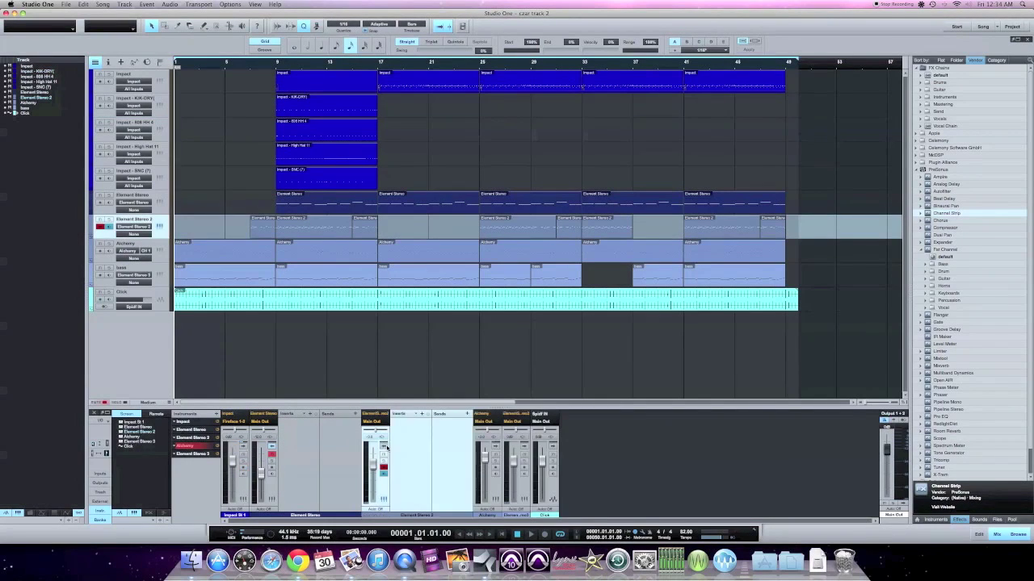
Insert a second Fat Channel effect on the Impact channel via the Impact - SNC (7) track, then close its window.
click(152, 180)
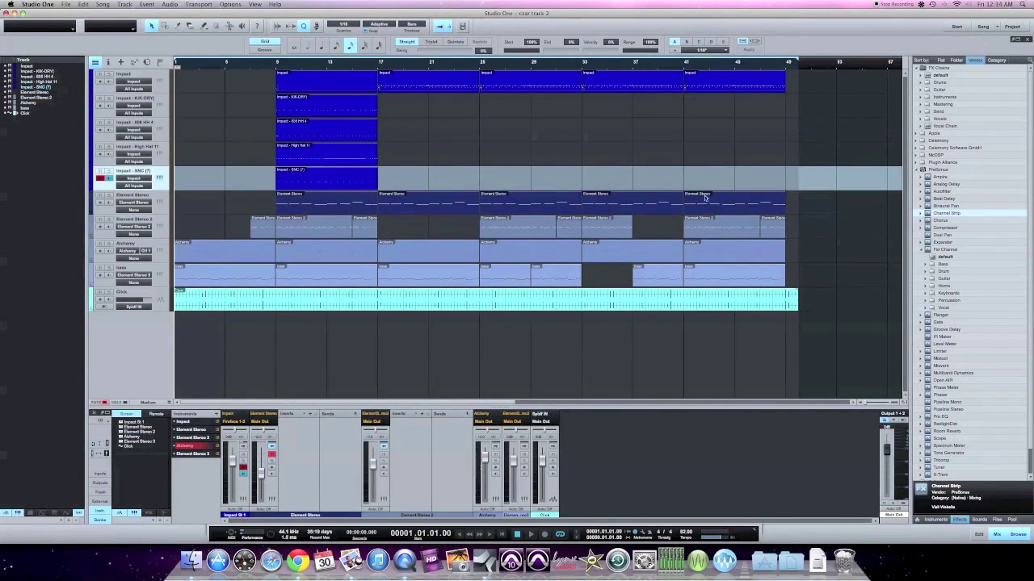
drag(944, 256, 342, 171)
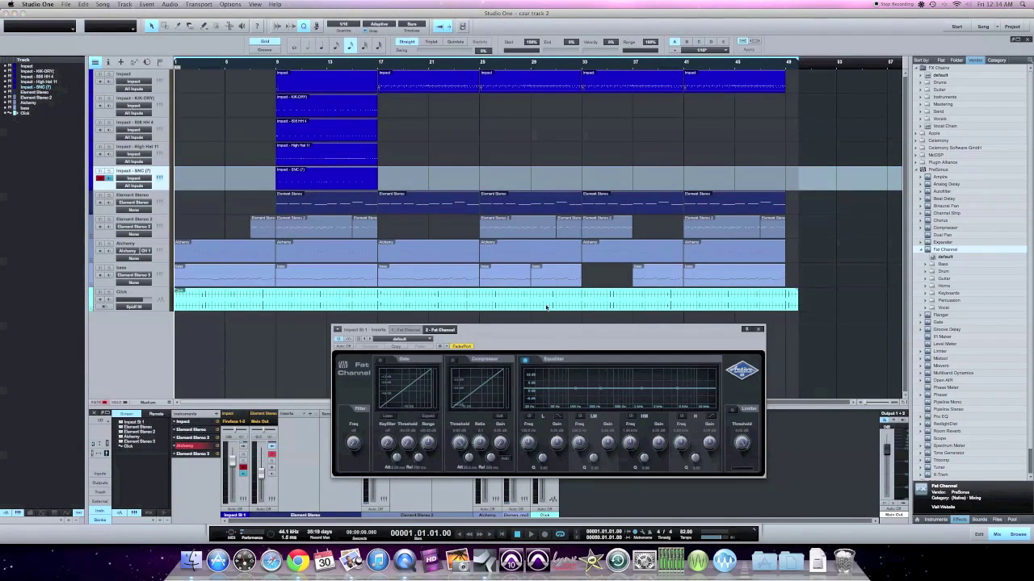
drag(557, 333, 586, 203)
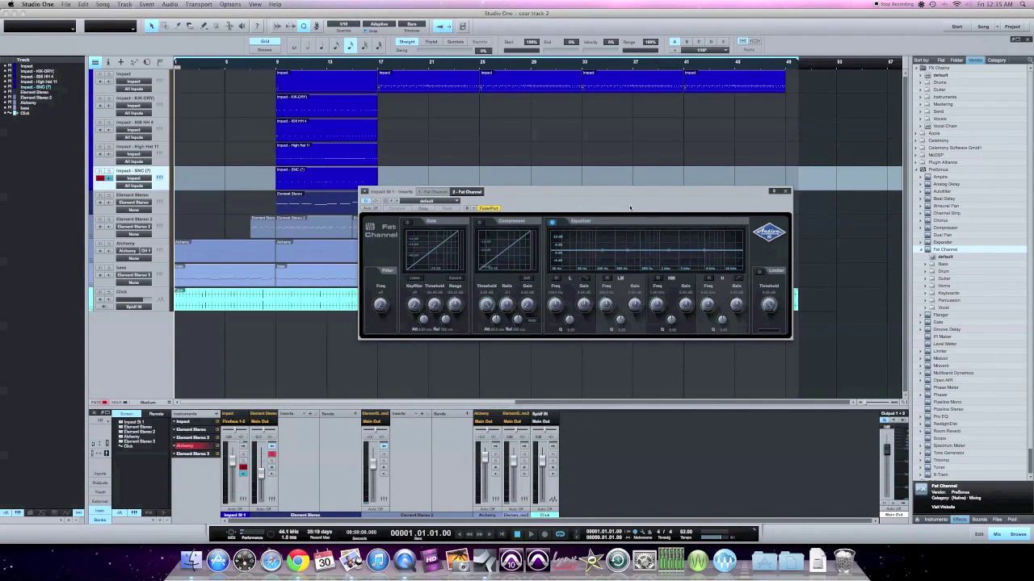
drag(629, 202, 644, 199)
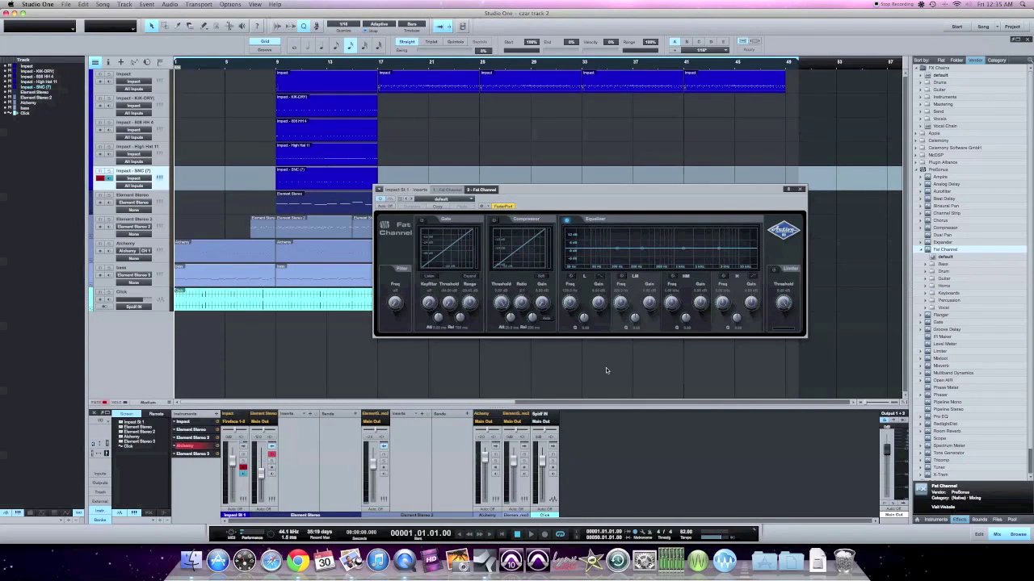
drag(619, 186, 624, 165)
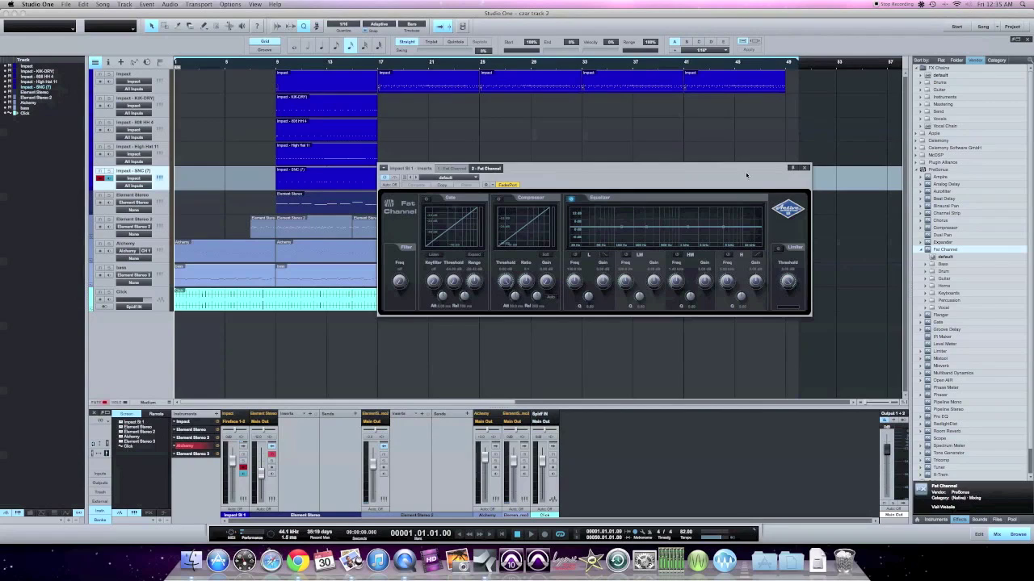
click(804, 168)
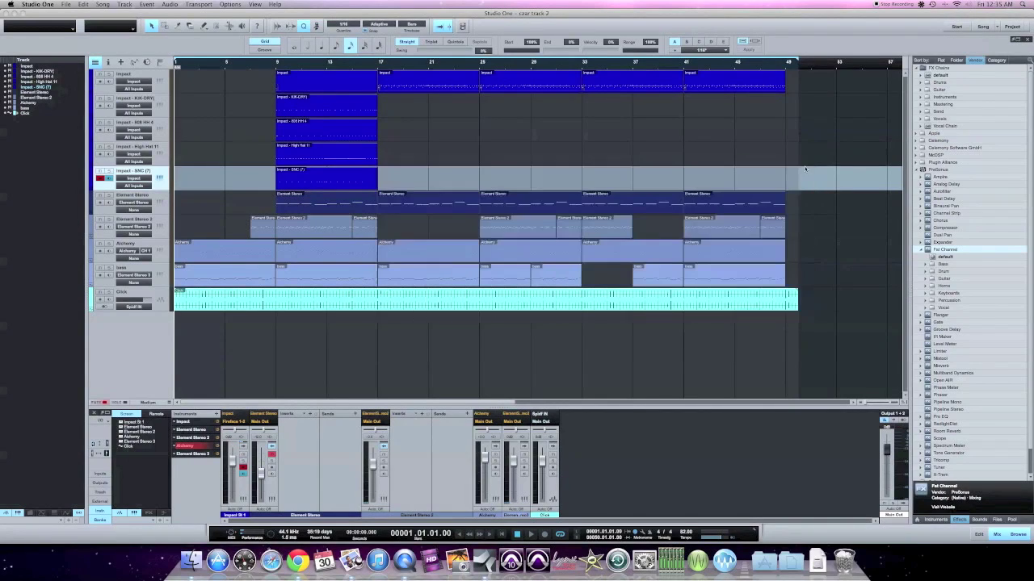
Bounce the Impact - High Hat 11 event to a new audio track.
click(346, 151)
key(w)
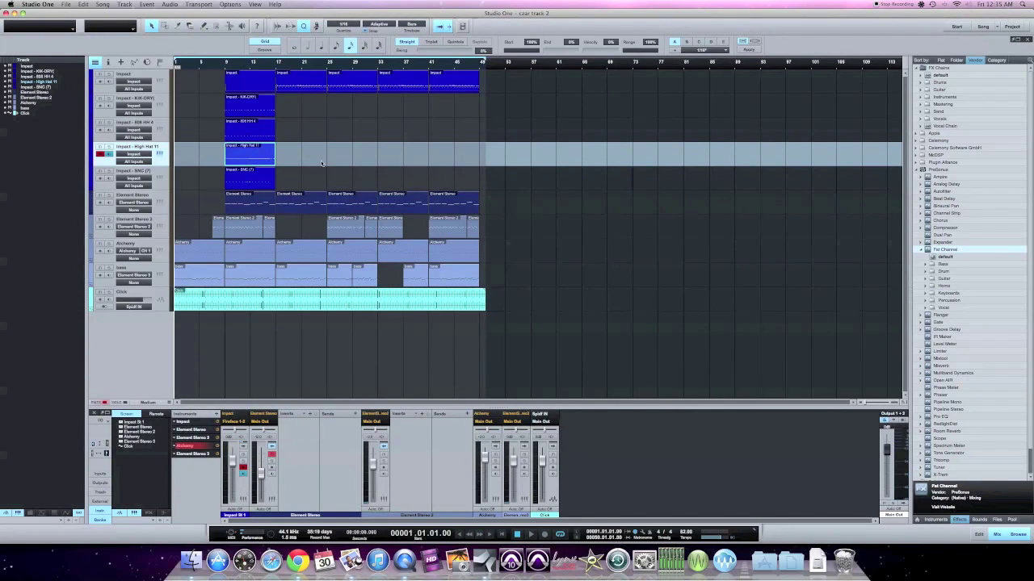
key(super+b)
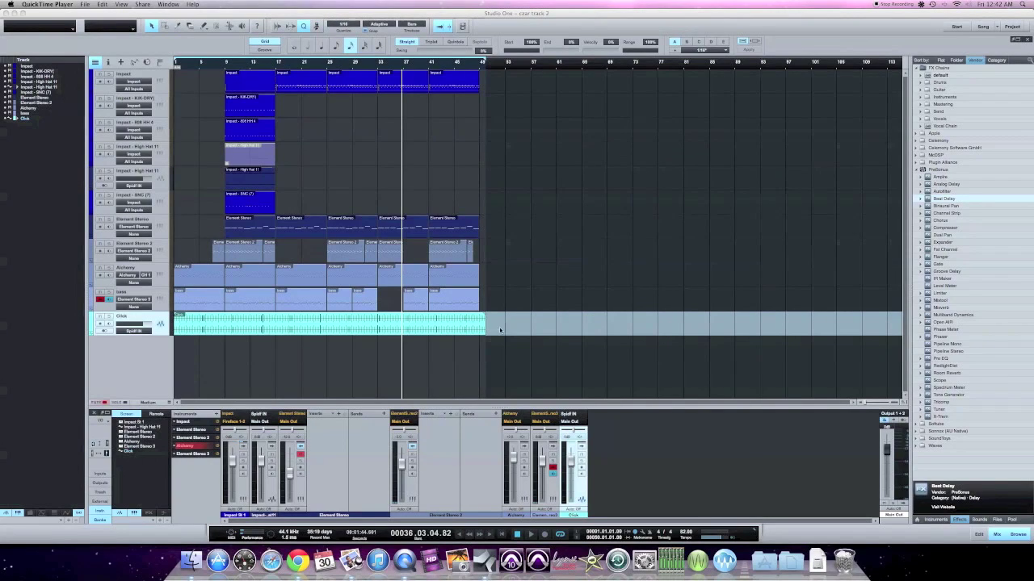
Split the Click event at bars 44 and 47, near its end.
click(474, 317)
key(3)
click(468, 318)
click(448, 318)
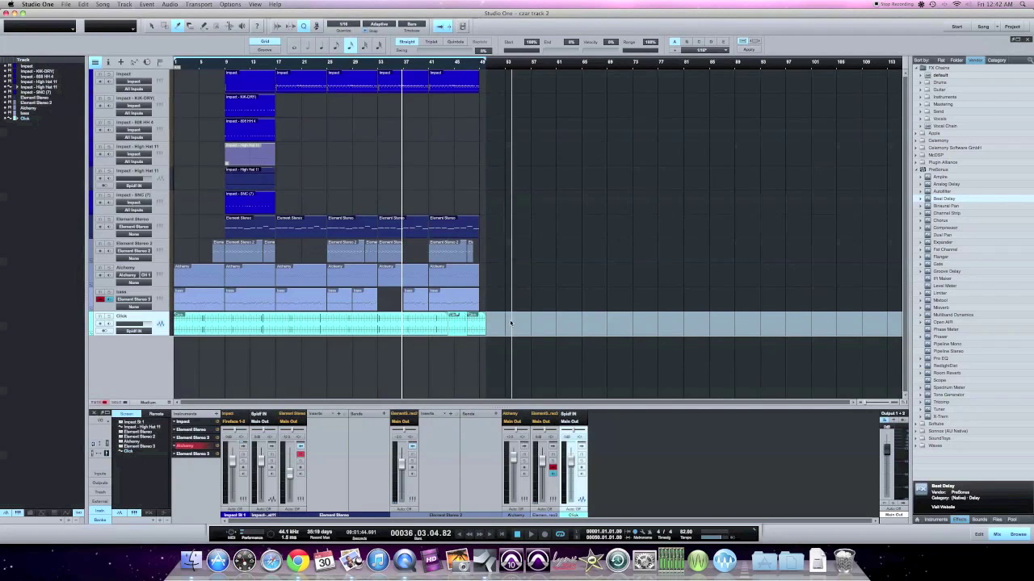
key(1)
Duplicate the Click track together with its events.
right_click(152, 317)
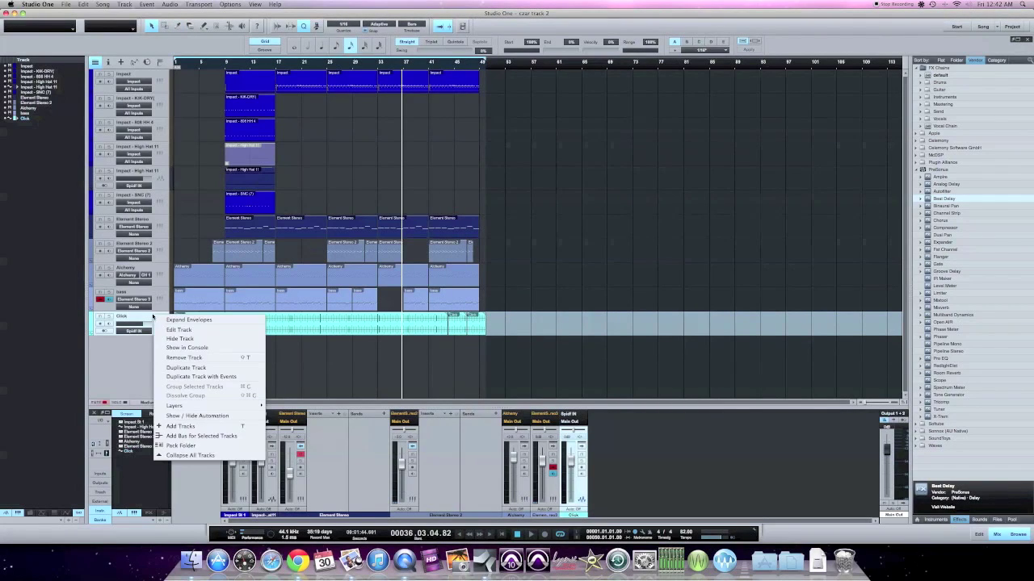
click(201, 377)
drag(492, 325, 450, 350)
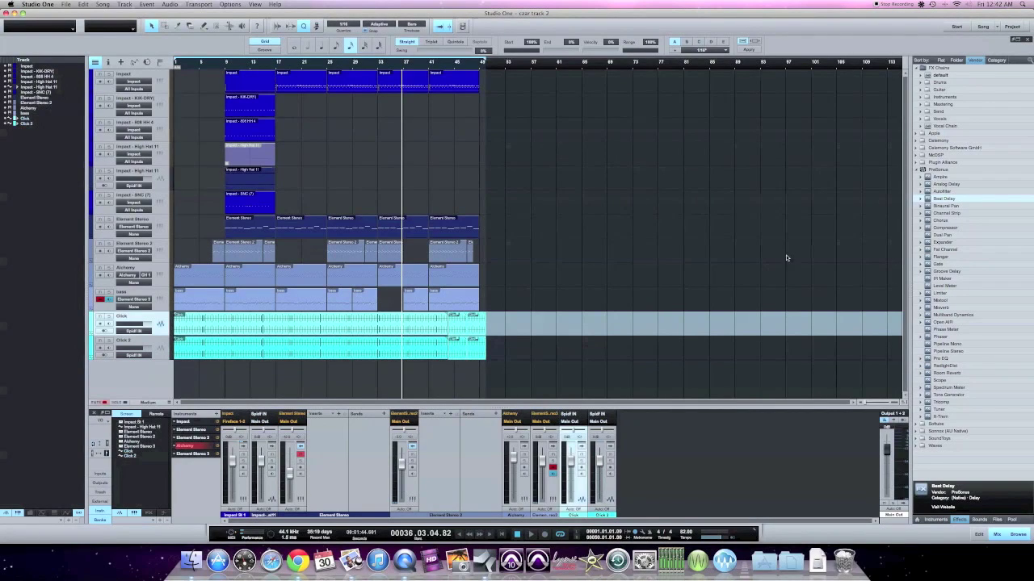
Try to apply the Beat Delay effect to an event on the Click track, and select the Element Stereo event at bar 17.
drag(943, 198, 468, 332)
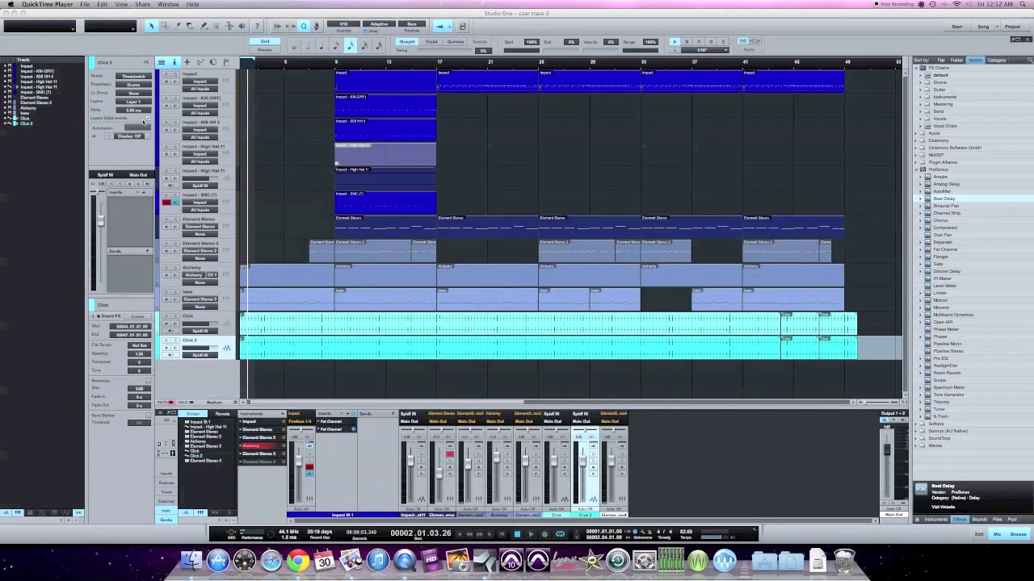
click(475, 229)
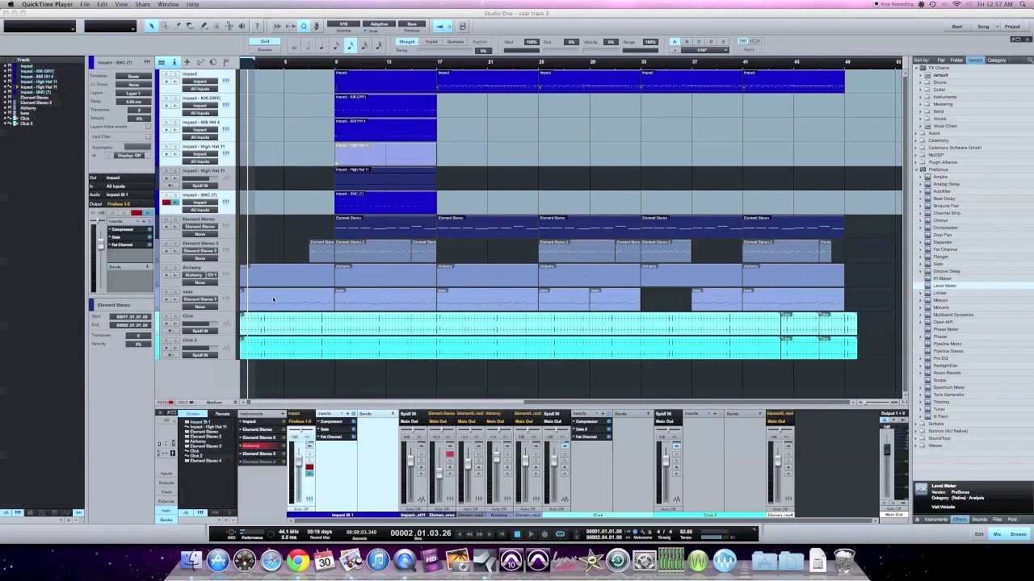
View the Click channel's insert effects in the editor window with Fat Channel shown, and close the window.
click(213, 324)
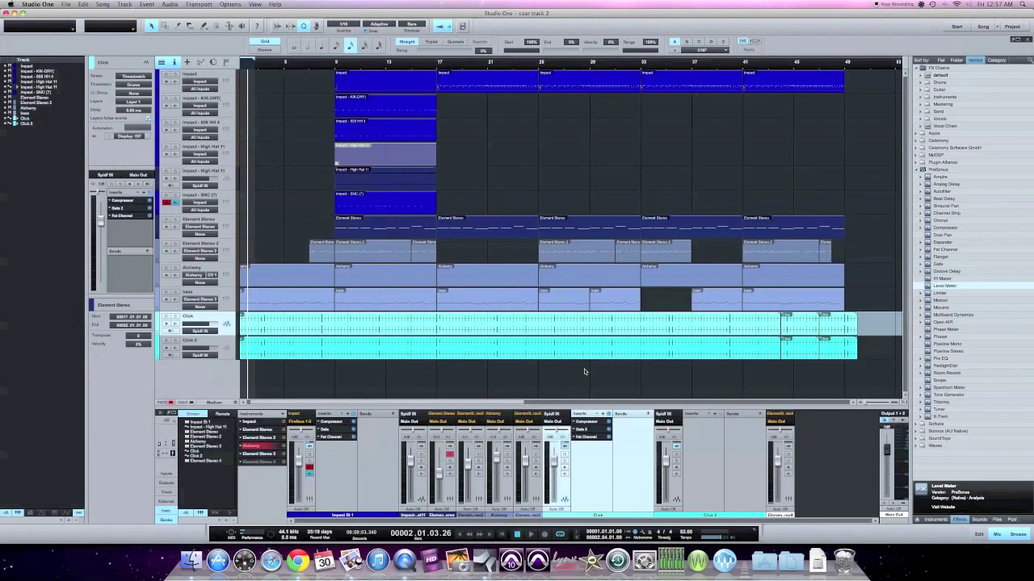
key(F11)
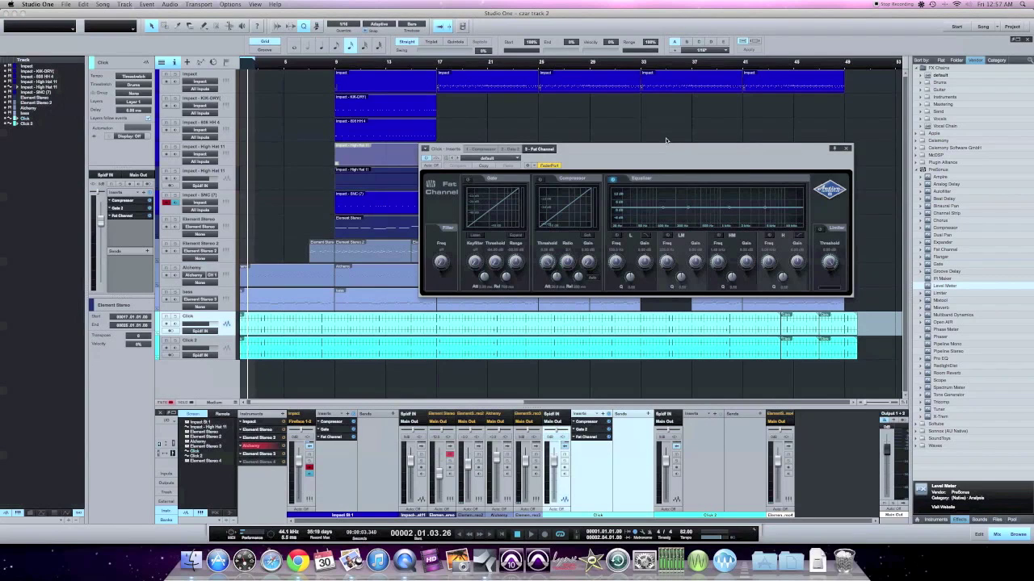
drag(667, 148, 655, 122)
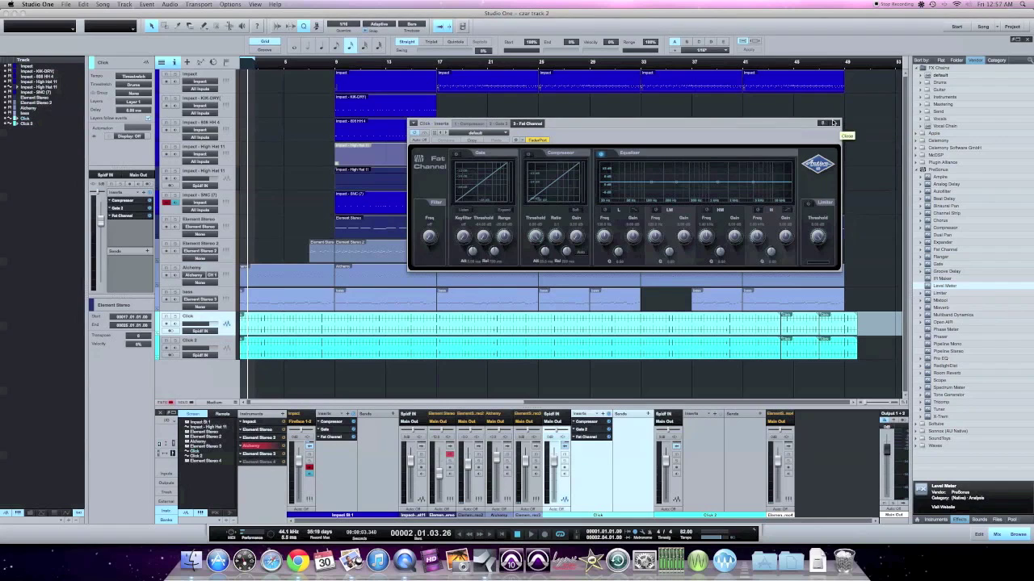
click(834, 123)
Insert a Limiter effect on the Click 2 channel and move its window clear of the upper tracks.
click(373, 355)
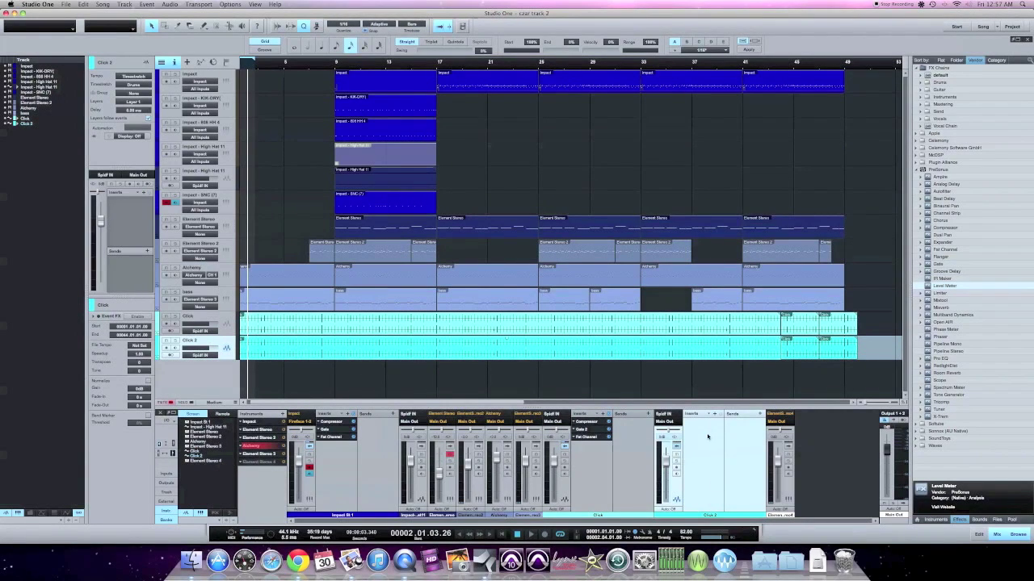
drag(950, 294, 701, 457)
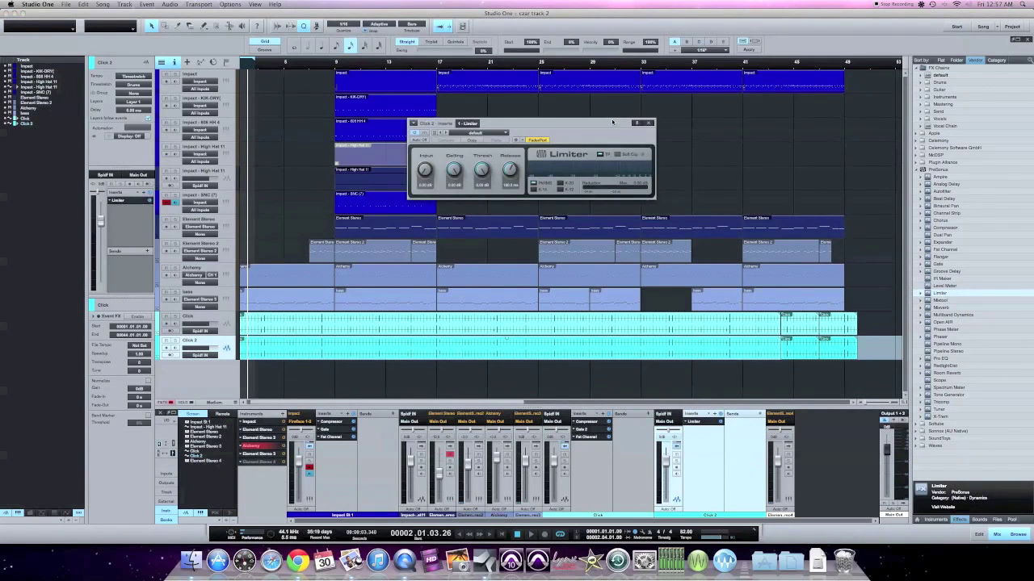
drag(702, 179, 774, 244)
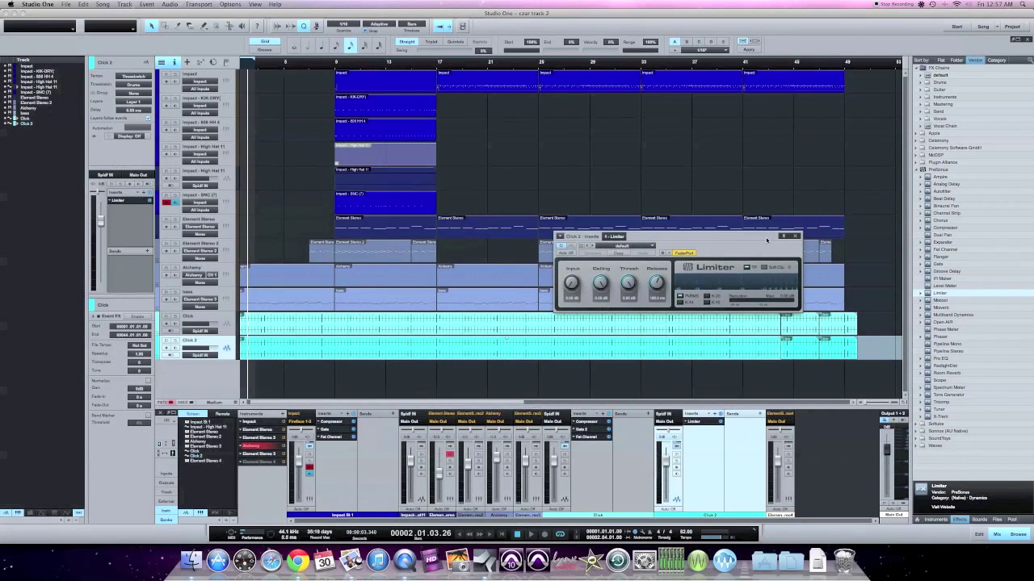
Switch the effect editor between the Click and Click 2 tracks' inserts, and close it on the Click track.
click(659, 319)
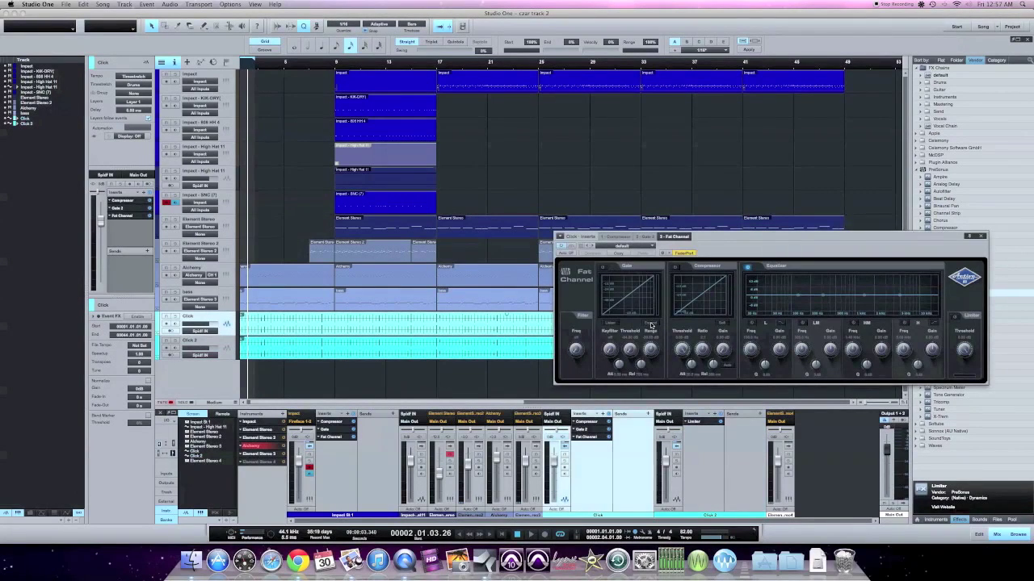
key(Down)
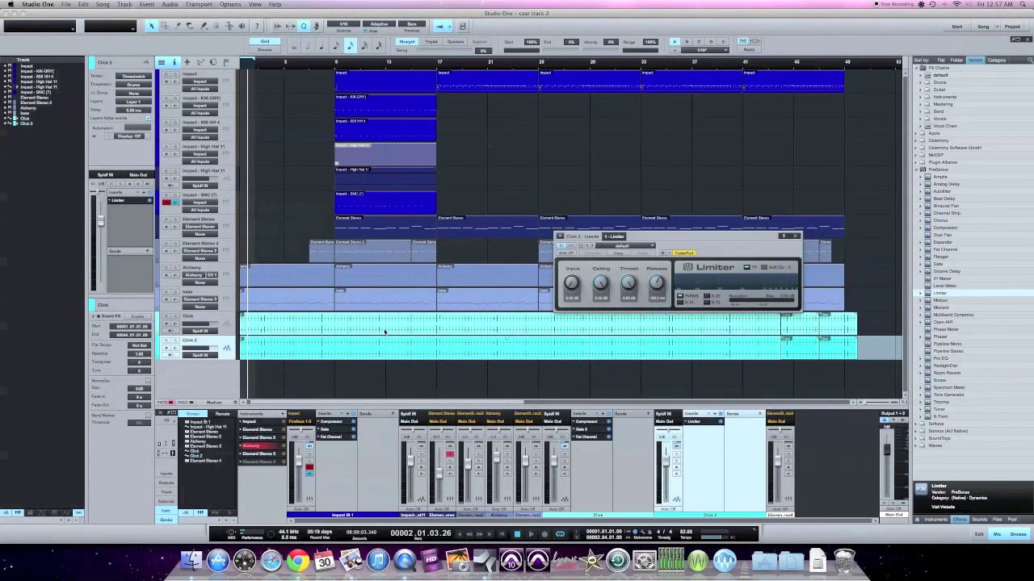
click(212, 318)
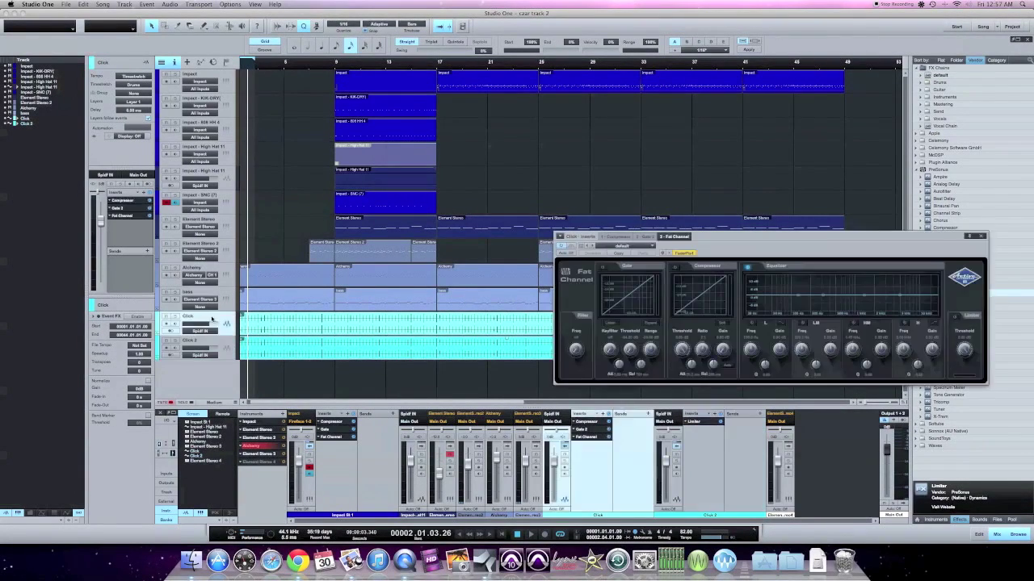
click(981, 236)
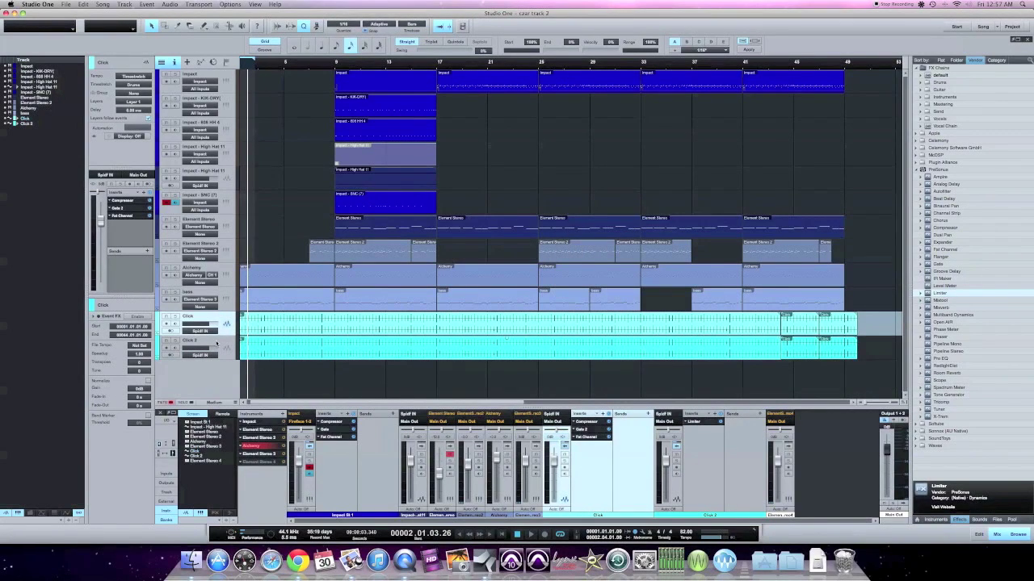
Reopen the Click track's Fat Channel editor, reposition its window over the arrangement, and close it.
click(216, 345)
click(215, 324)
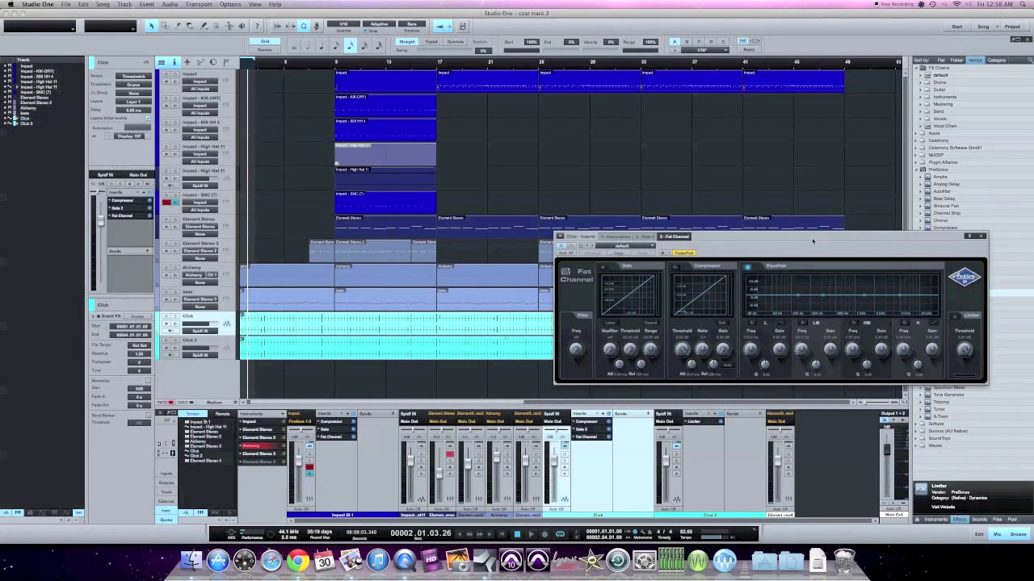
drag(737, 244, 671, 222)
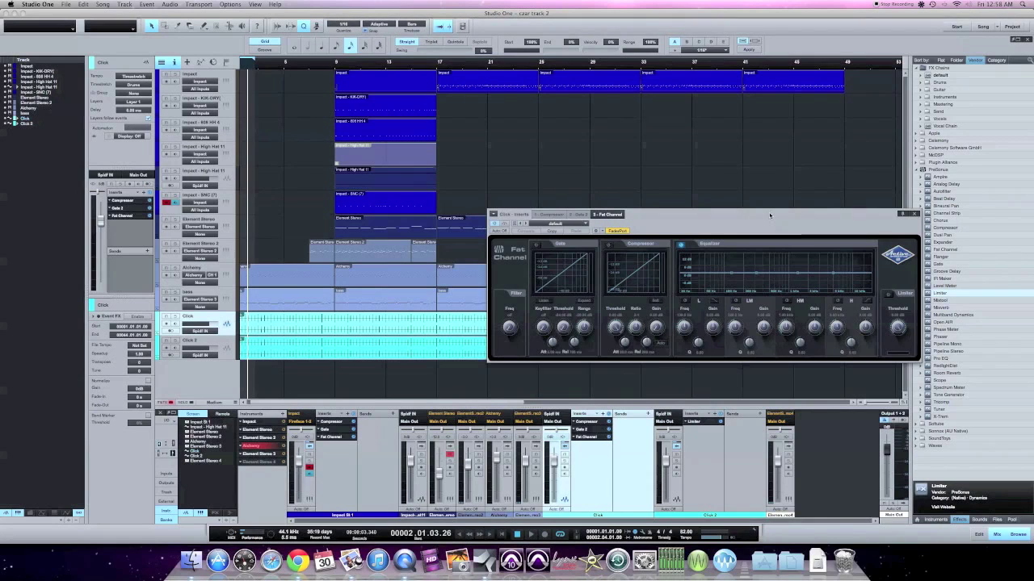
drag(775, 225, 714, 196)
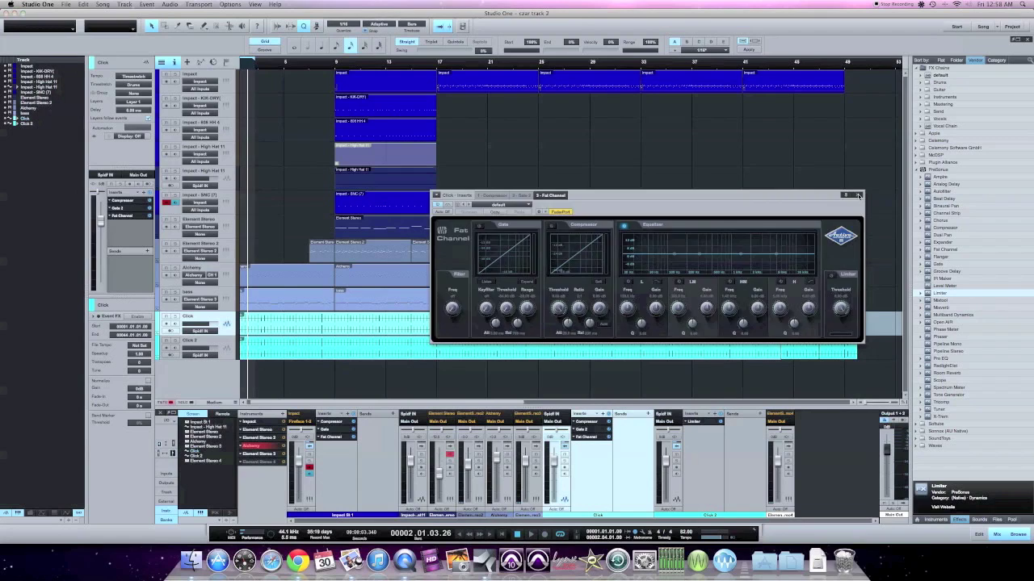
click(858, 197)
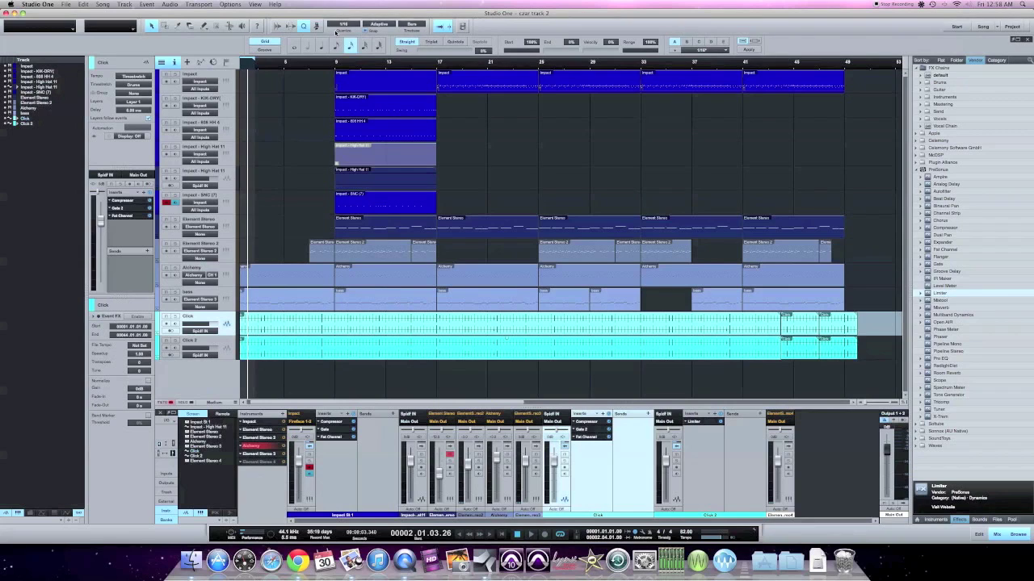
Show the Strip Silence detection and event options, and select the Impact - High Hat 11 audio track.
click(289, 26)
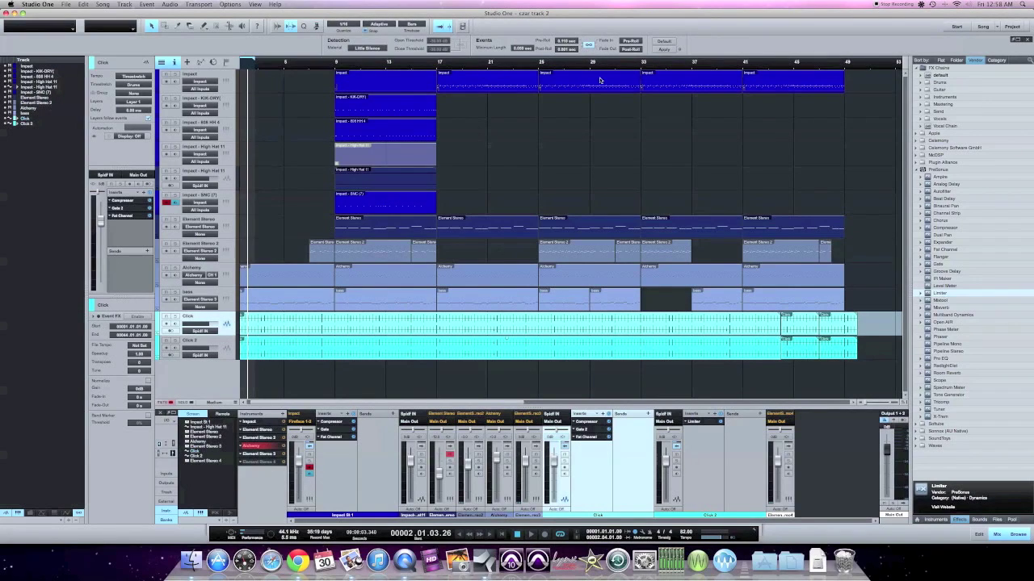
click(549, 188)
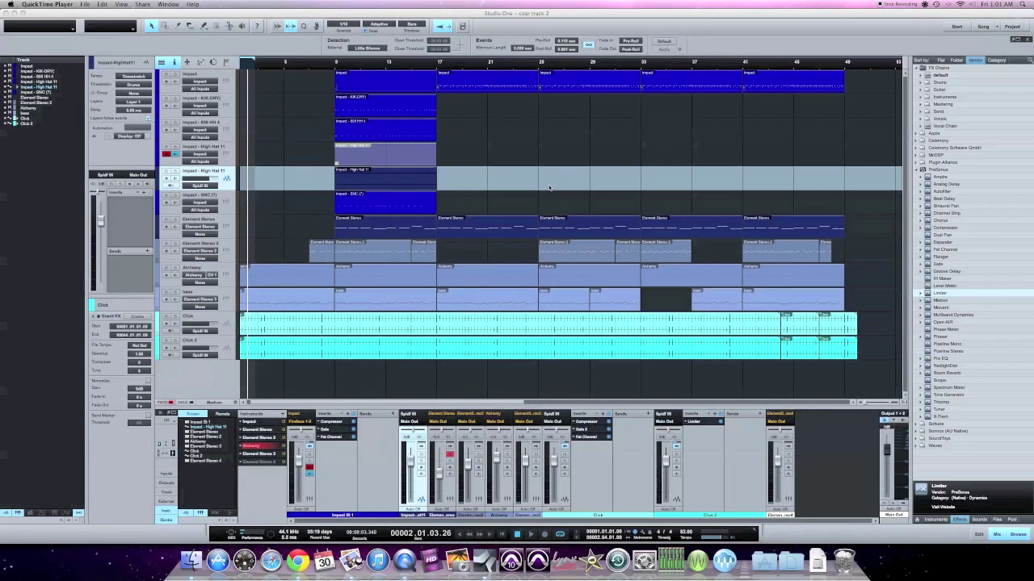
Merge the four Element Stereo events from bar 17 onward into one event.
click(850, 223)
drag(850, 224, 439, 219)
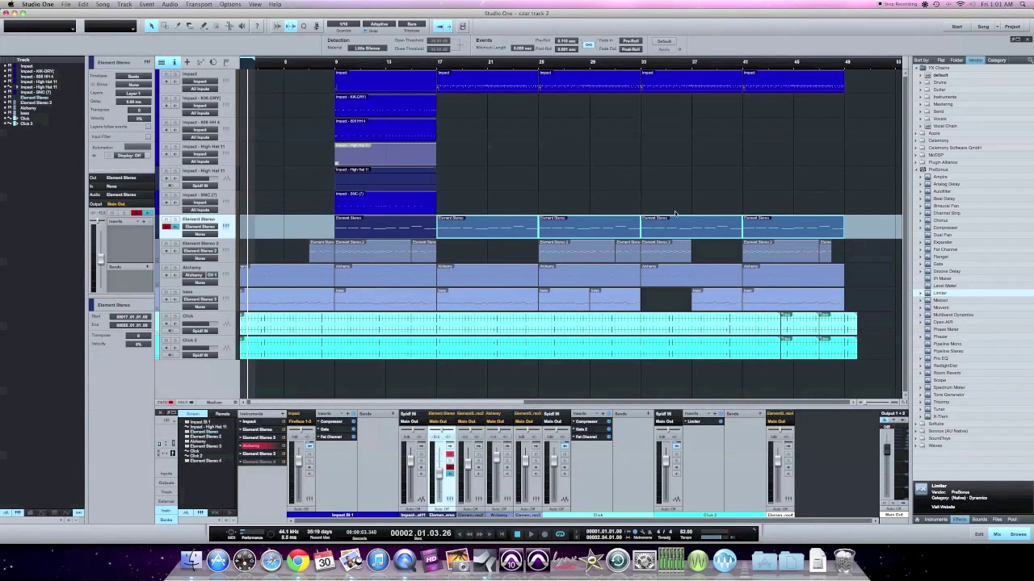
key(g)
click(666, 205)
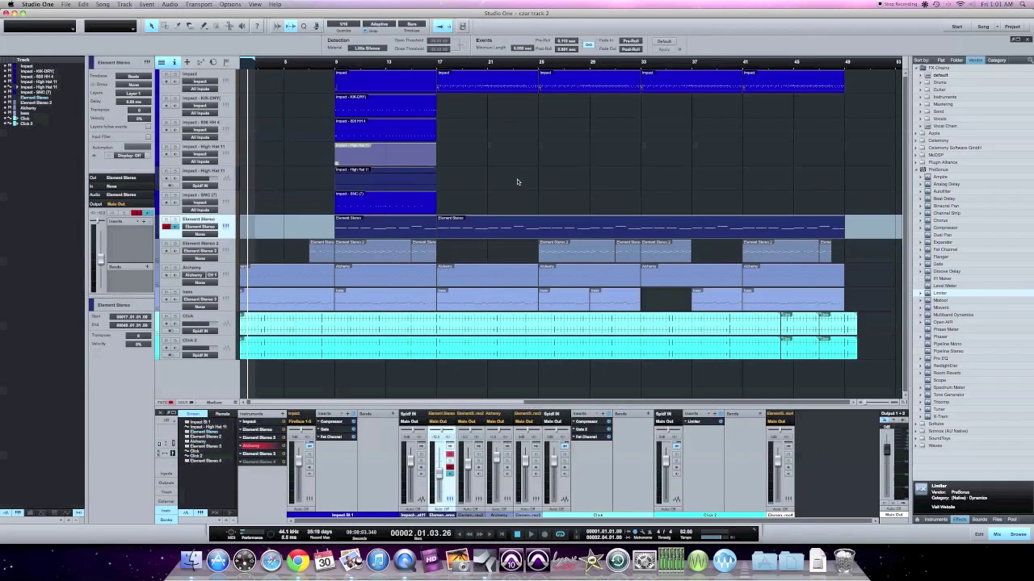
Group the tracks from Impact through Element Stereo 2, and dissolve that group.
click(216, 245)
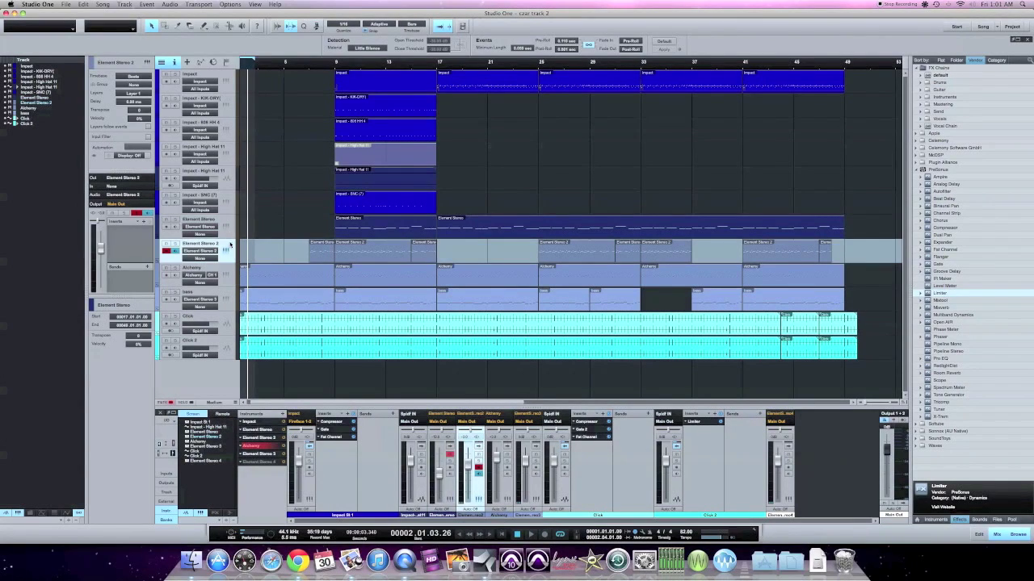
shift+click(210, 73)
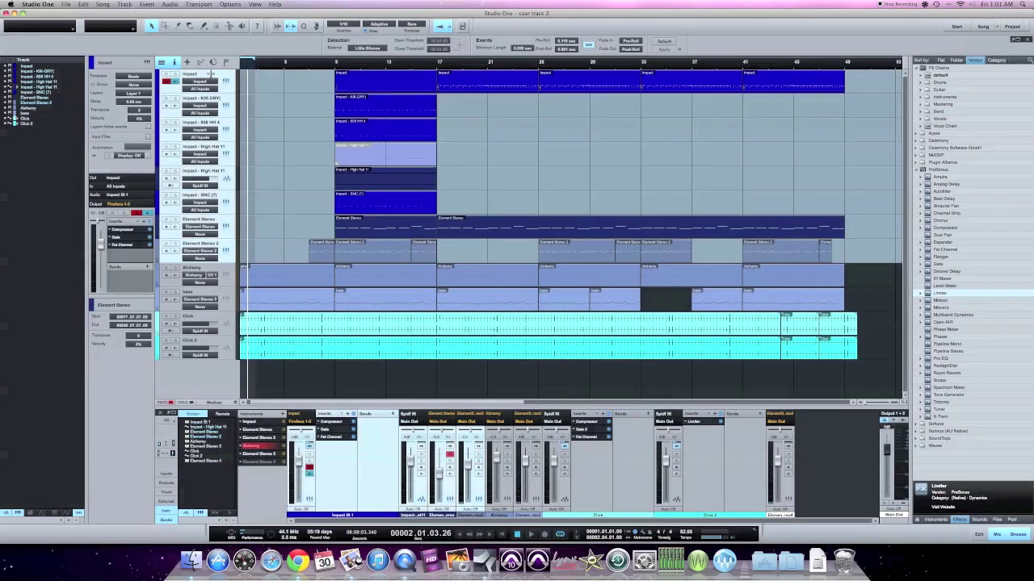
click(262, 98)
key(super+g)
key(super+shift+g)
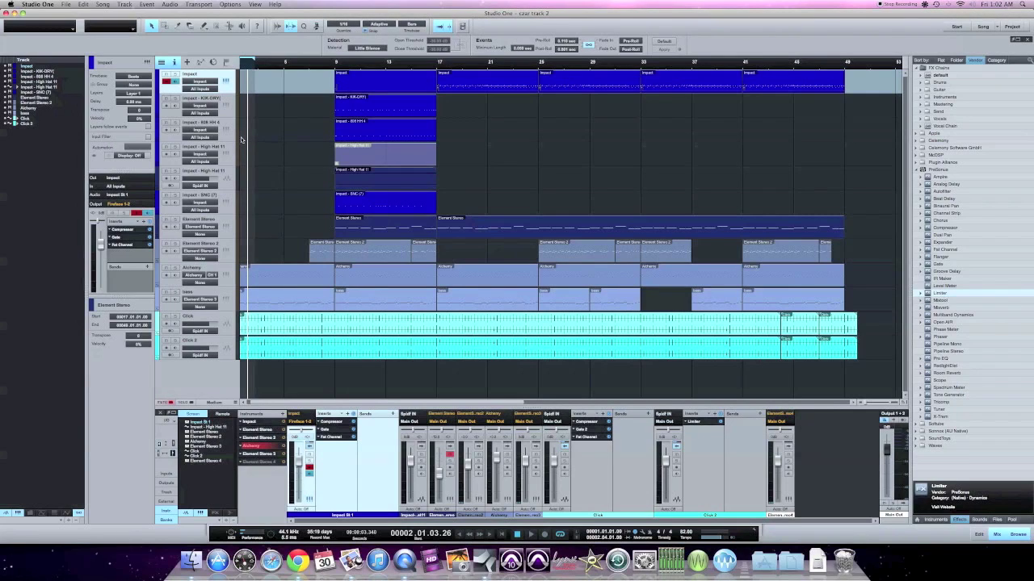
Group the tracks from Impact through Element Stereo, and remove Impact - KIK-DRY from Group 1 by setting its group to None.
click(223, 216)
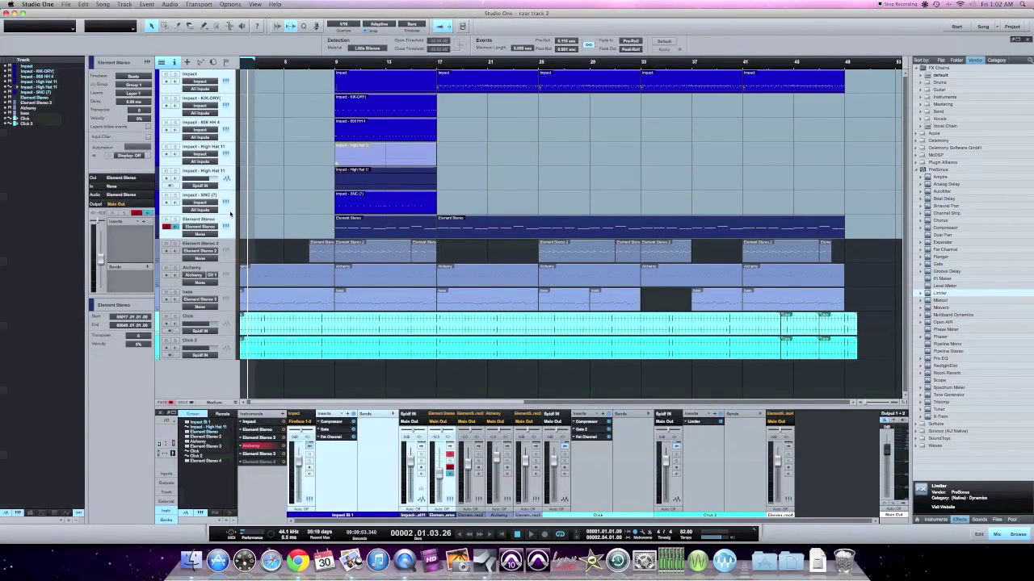
click(220, 99)
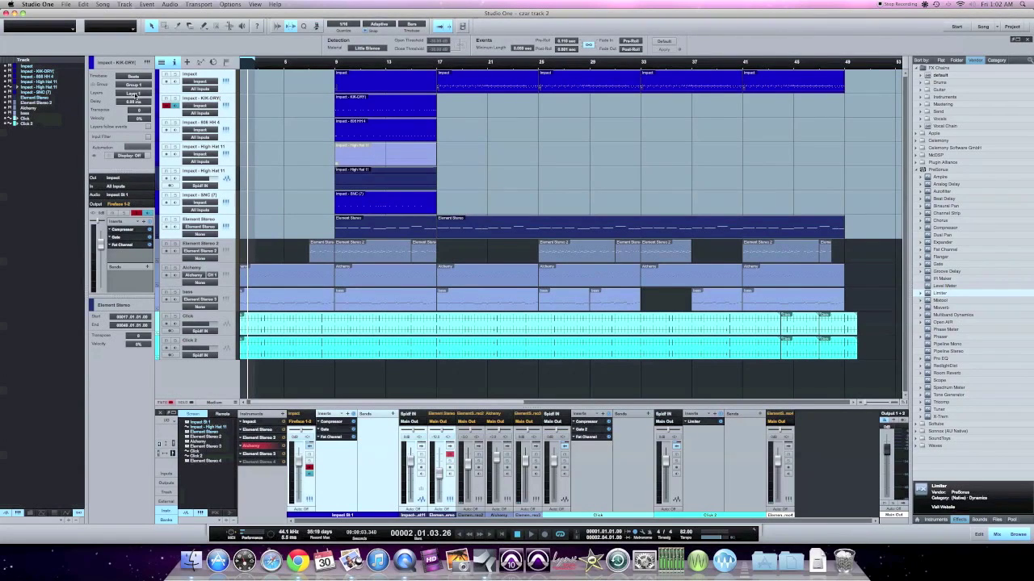
click(137, 86)
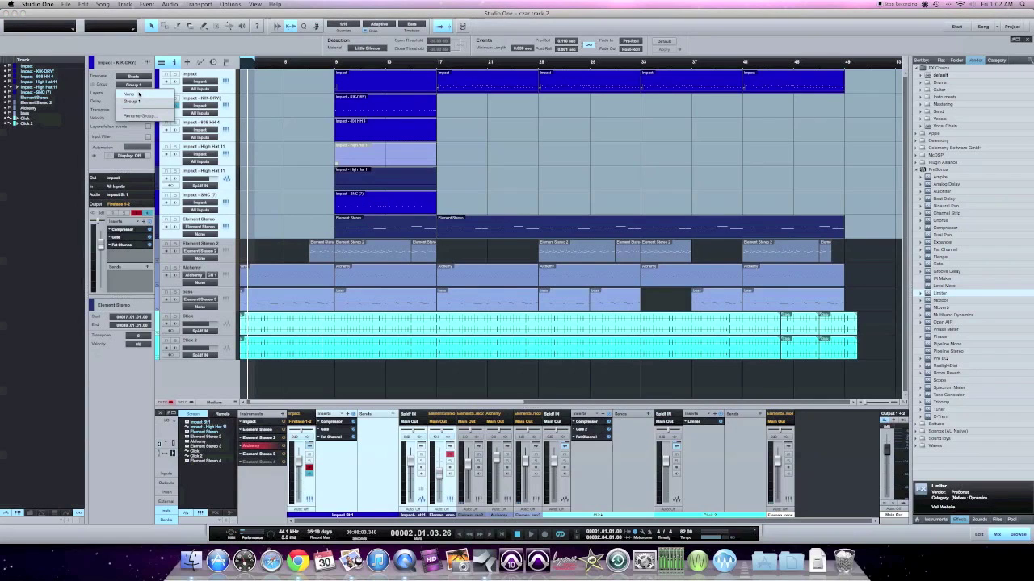
click(138, 94)
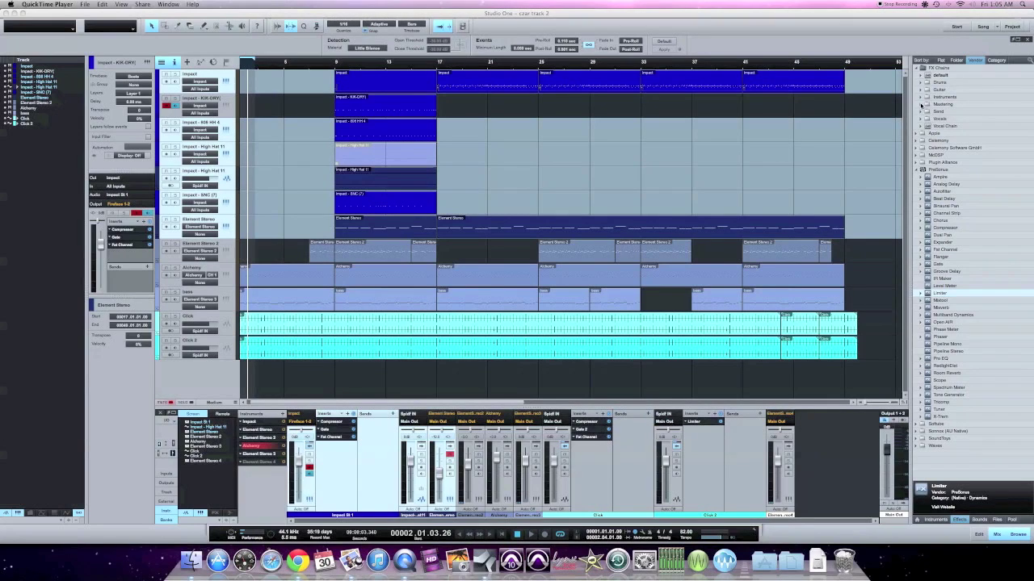
Add the Analyzing FX chain from the Mastering presets as a send on the Click 2 channel.
click(921, 104)
drag(950, 113, 745, 430)
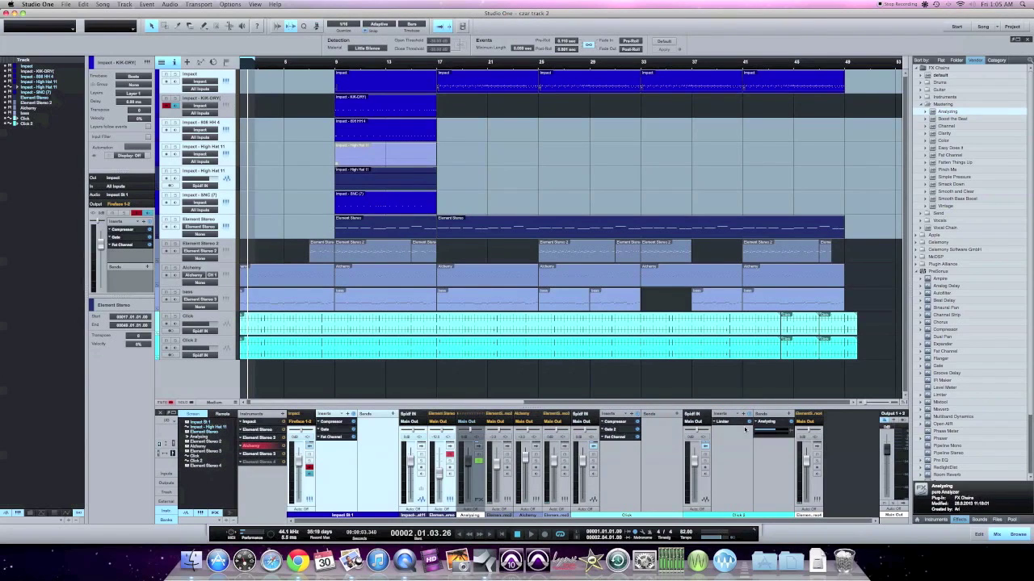